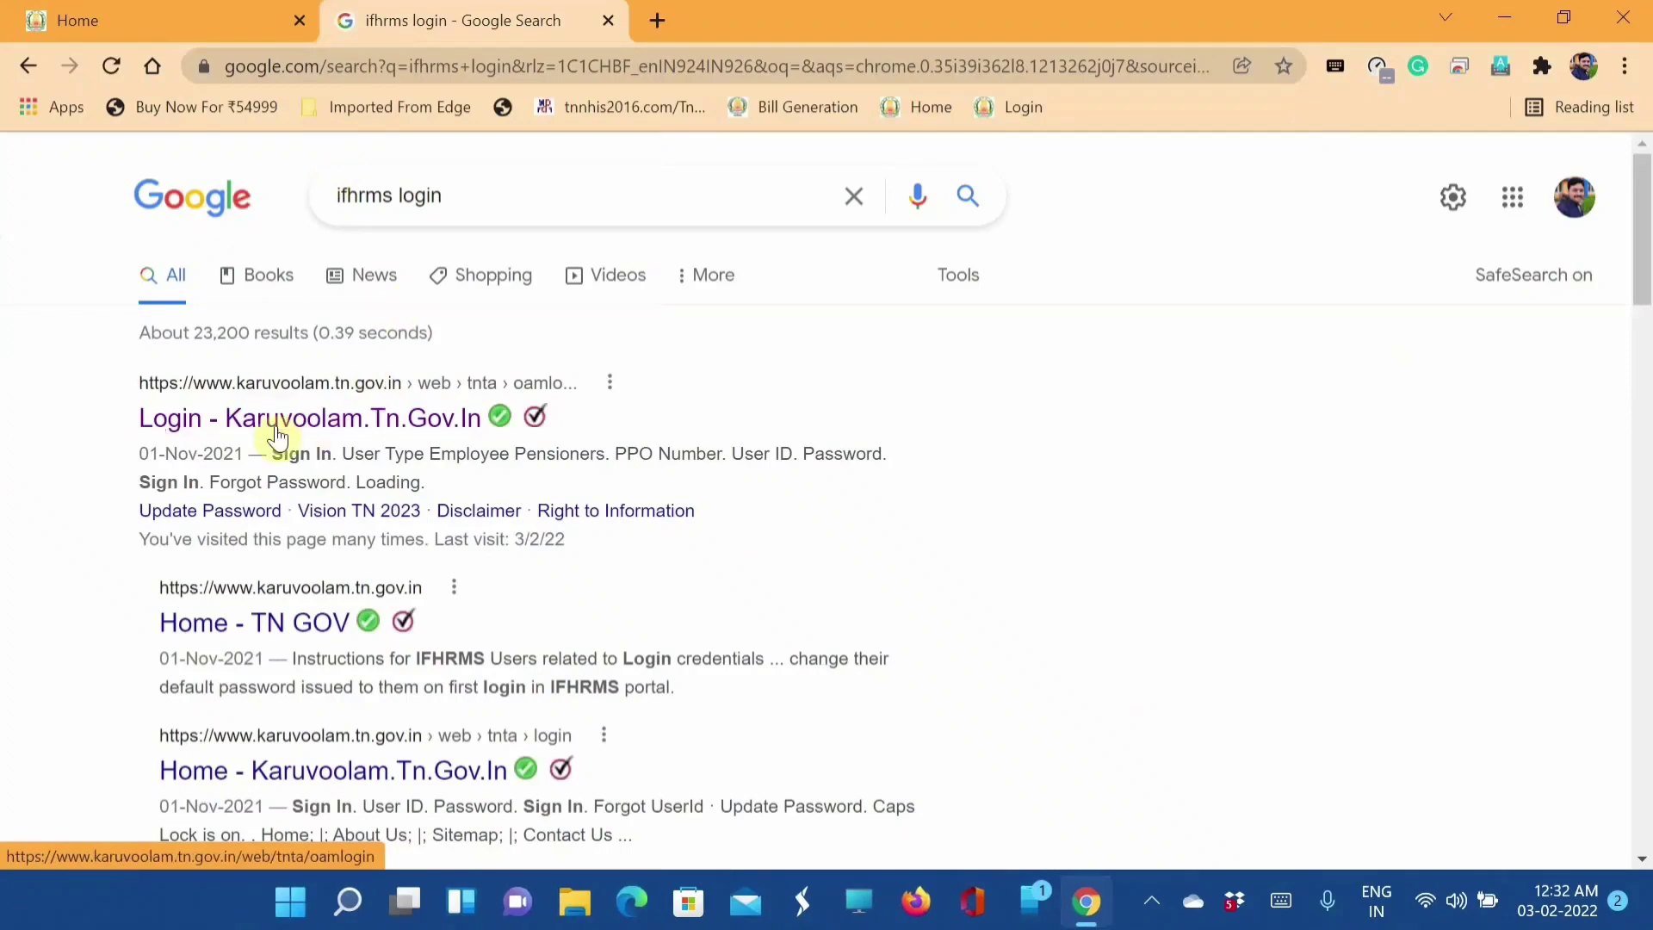
Step: Sign in to the Karuvoolam portal as an employee and open the IFHRMS application from the portal home page
{"action": "left_click", "coordinate": [336, 436]}
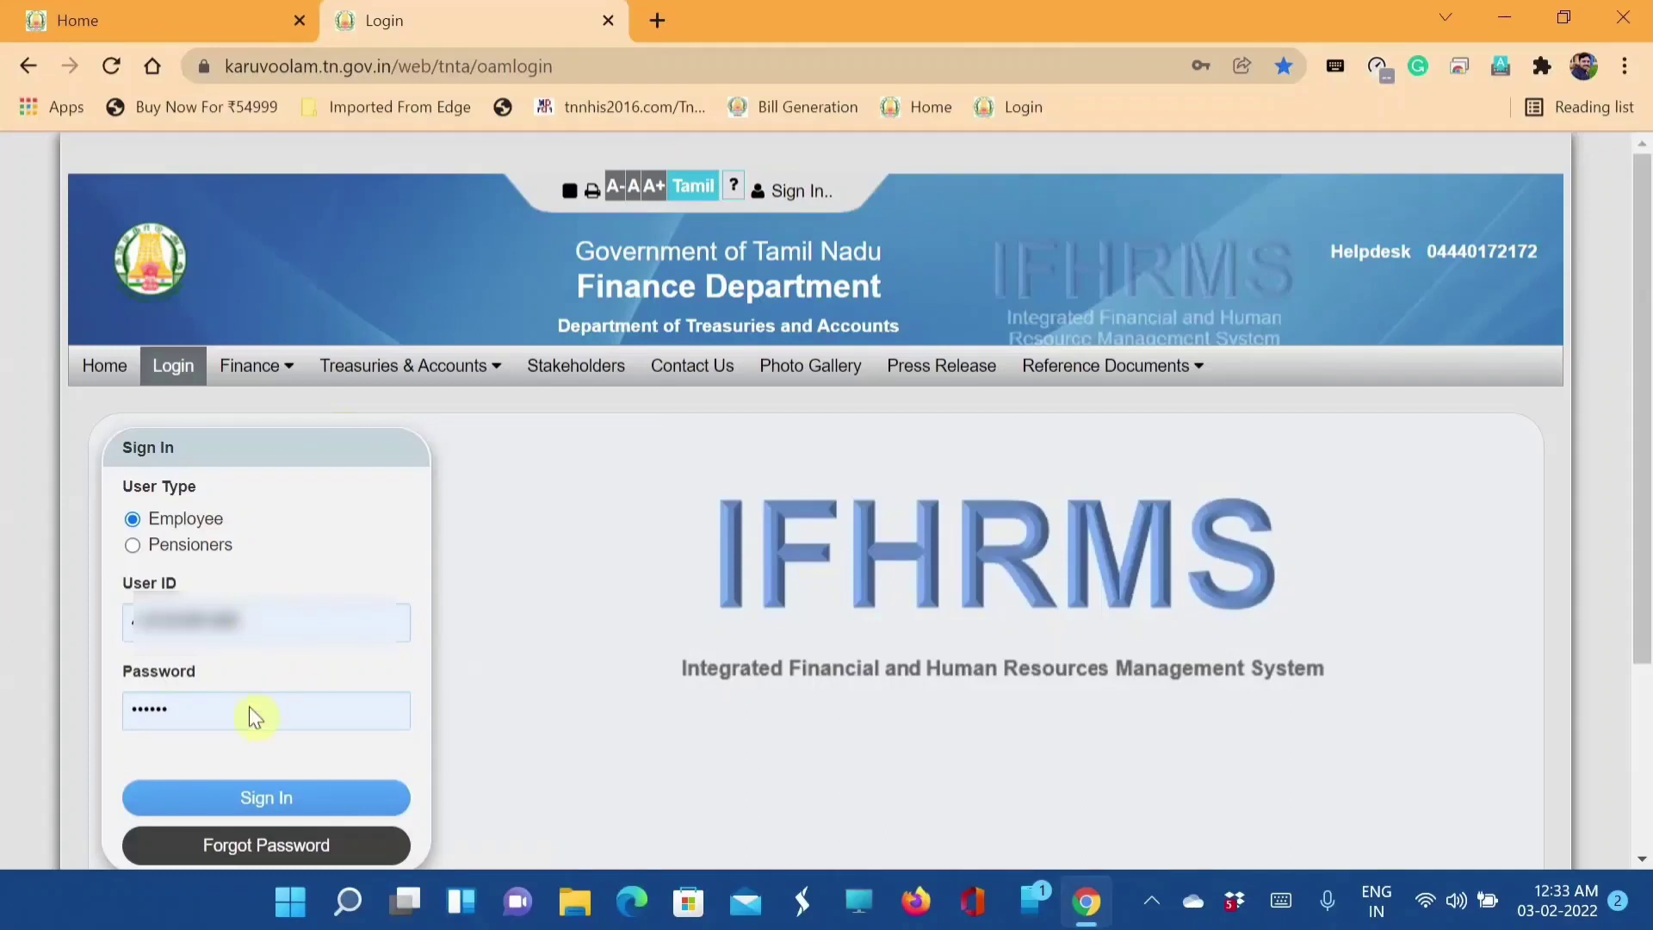
{"action": "left_click", "coordinate": [284, 807]}
{"action": "scroll", "coordinate": [1643, 865], "scroll_direction": "down", "scroll_amount": 5}
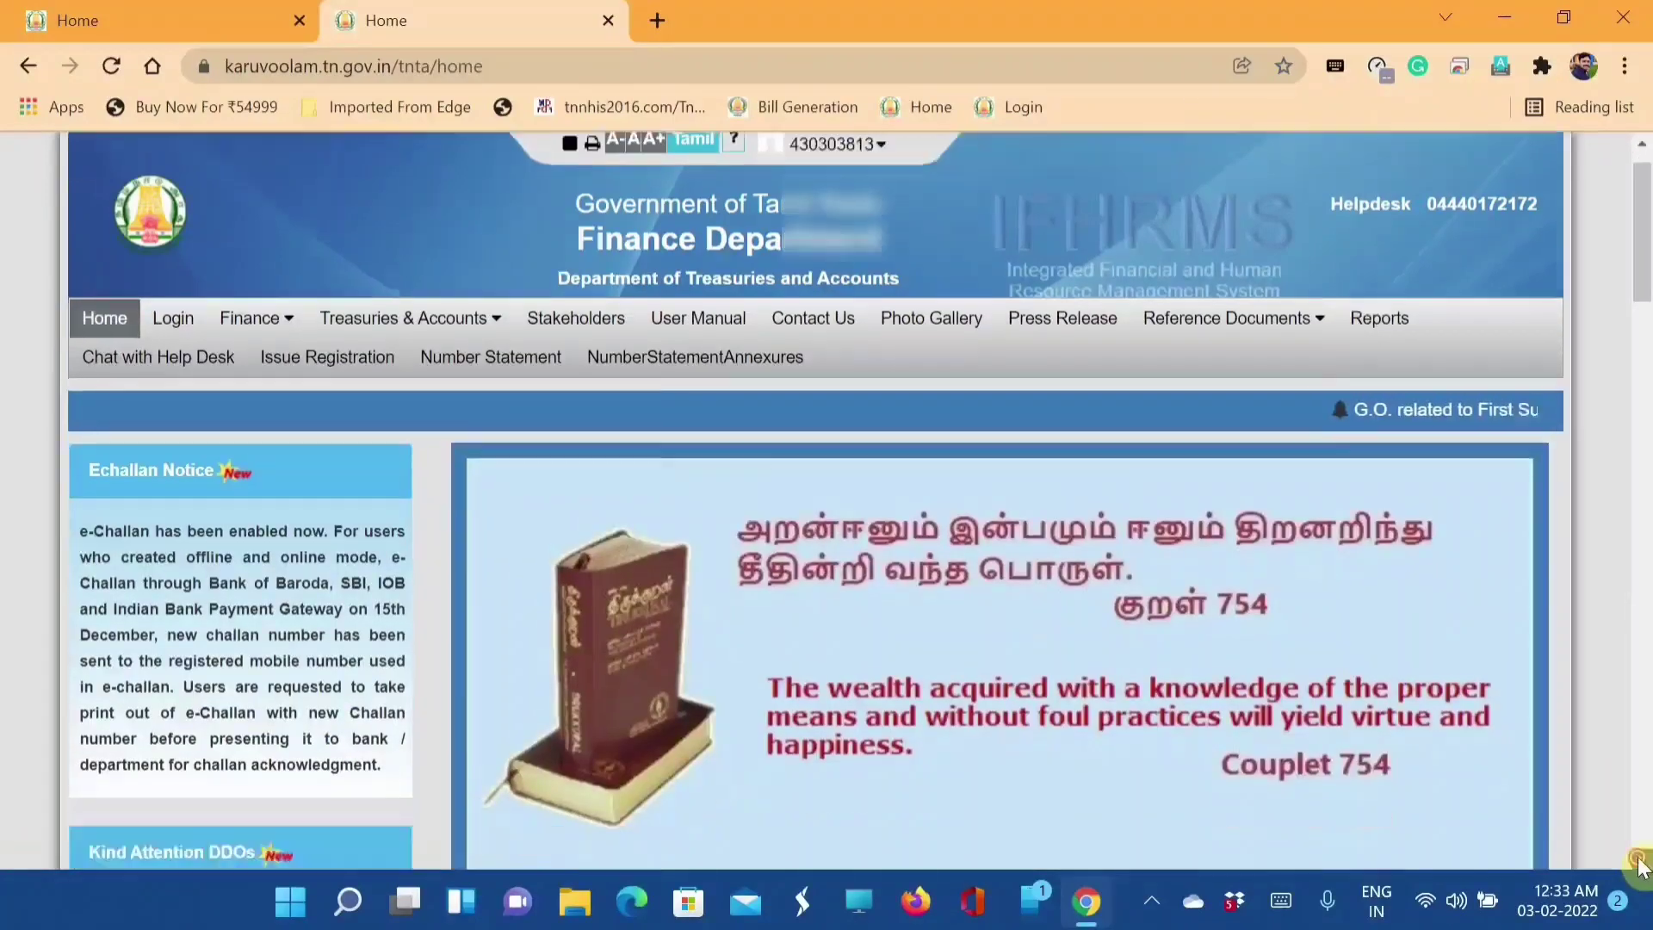
{"action": "scroll", "coordinate": [1639, 866], "scroll_direction": "down", "scroll_amount": 3}
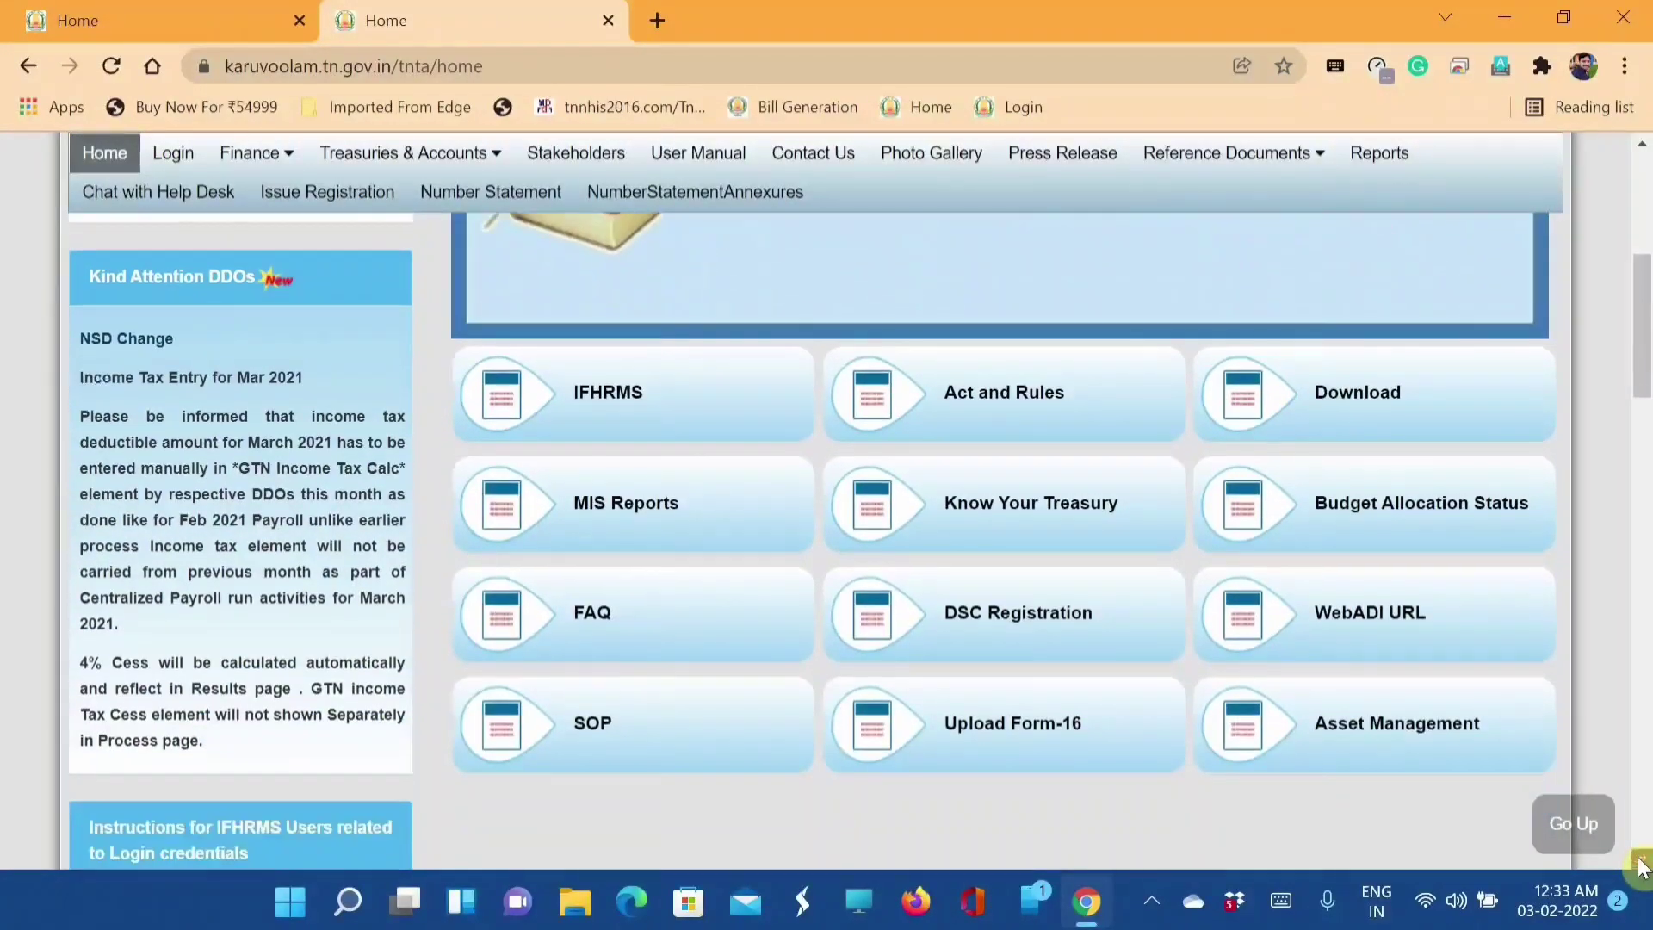
{"action": "left_click", "coordinate": [601, 408]}
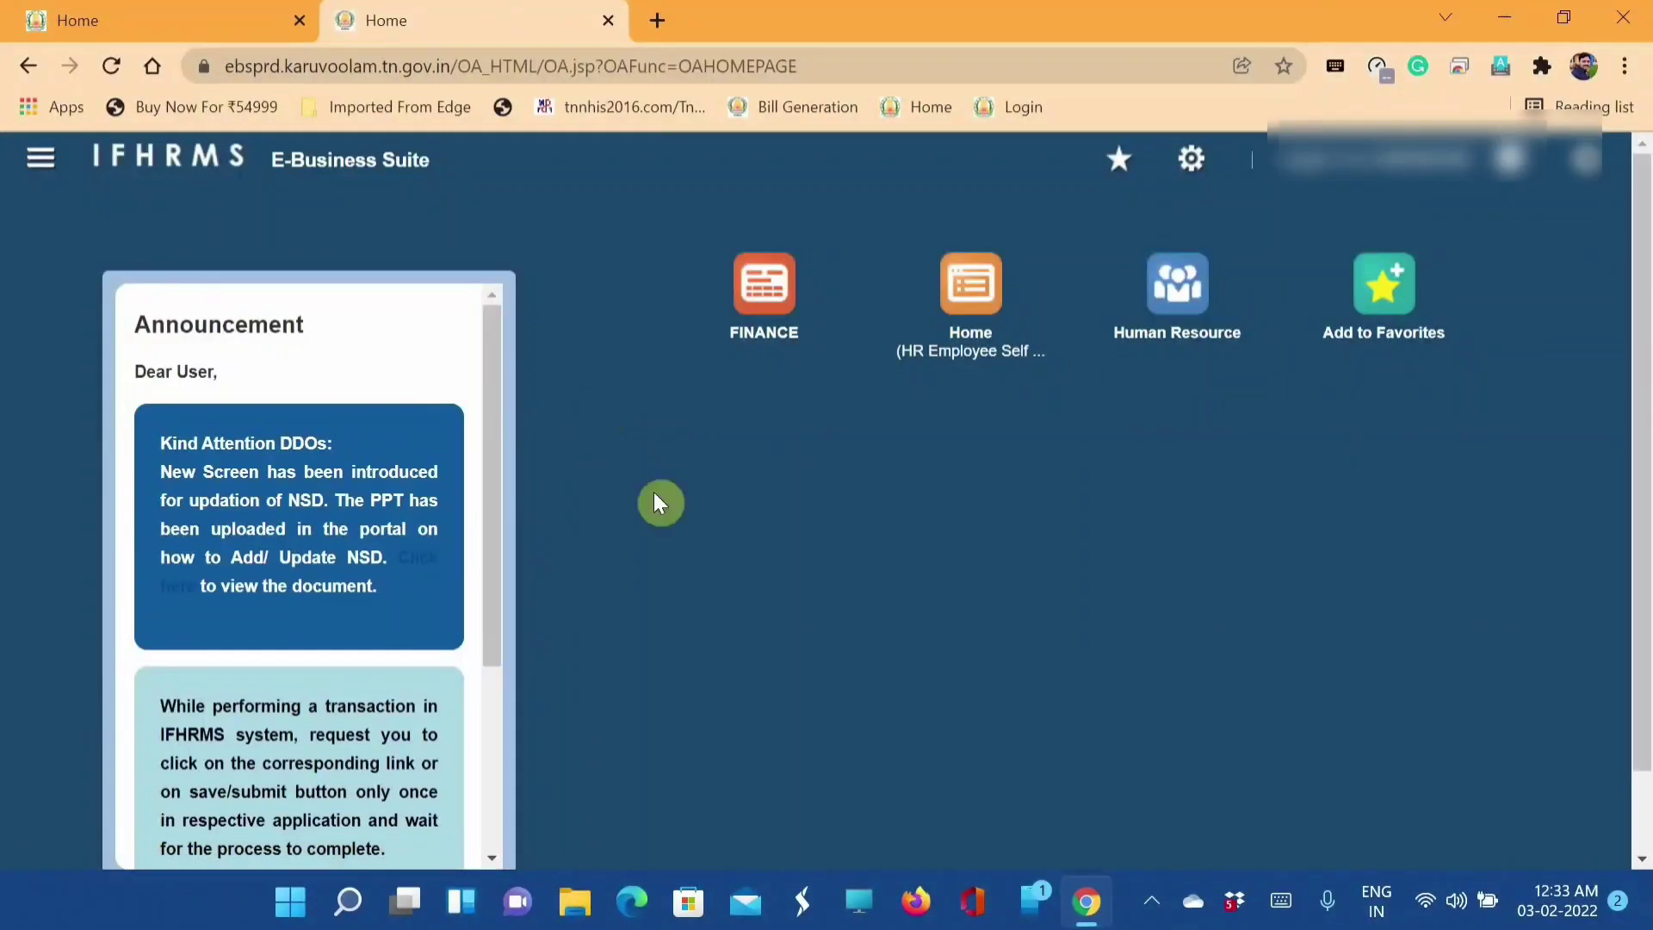
Step: Go to the payroll reports list within the FINANCE responsibility
{"action": "left_click", "coordinate": [769, 325]}
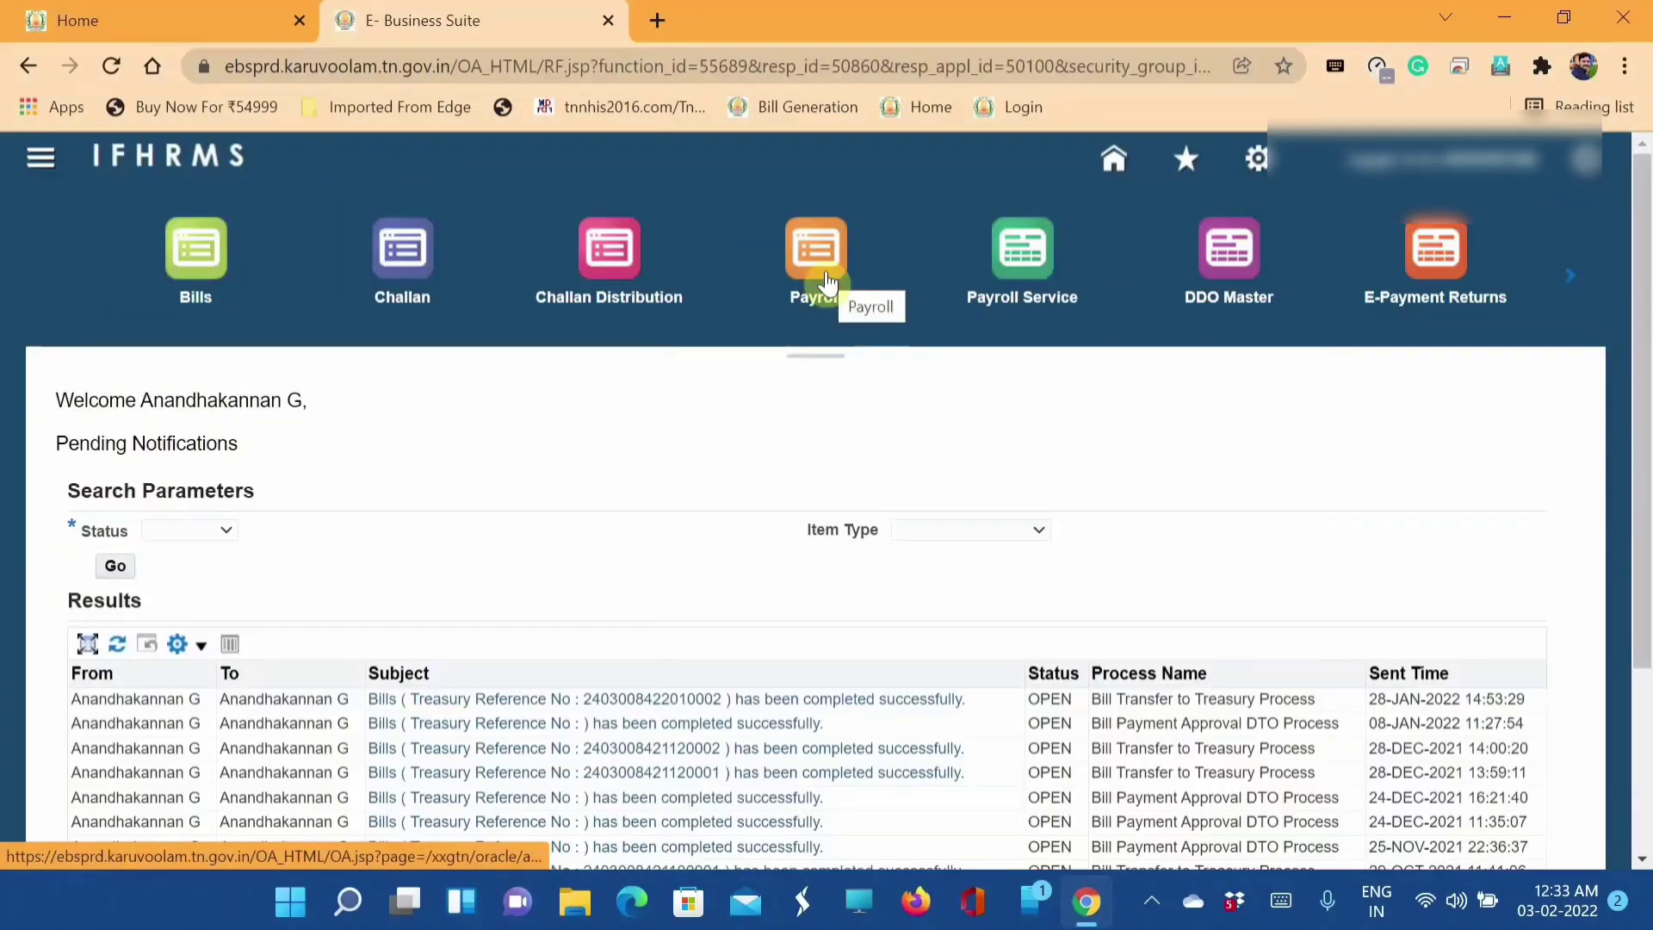
{"action": "left_click", "coordinate": [824, 275]}
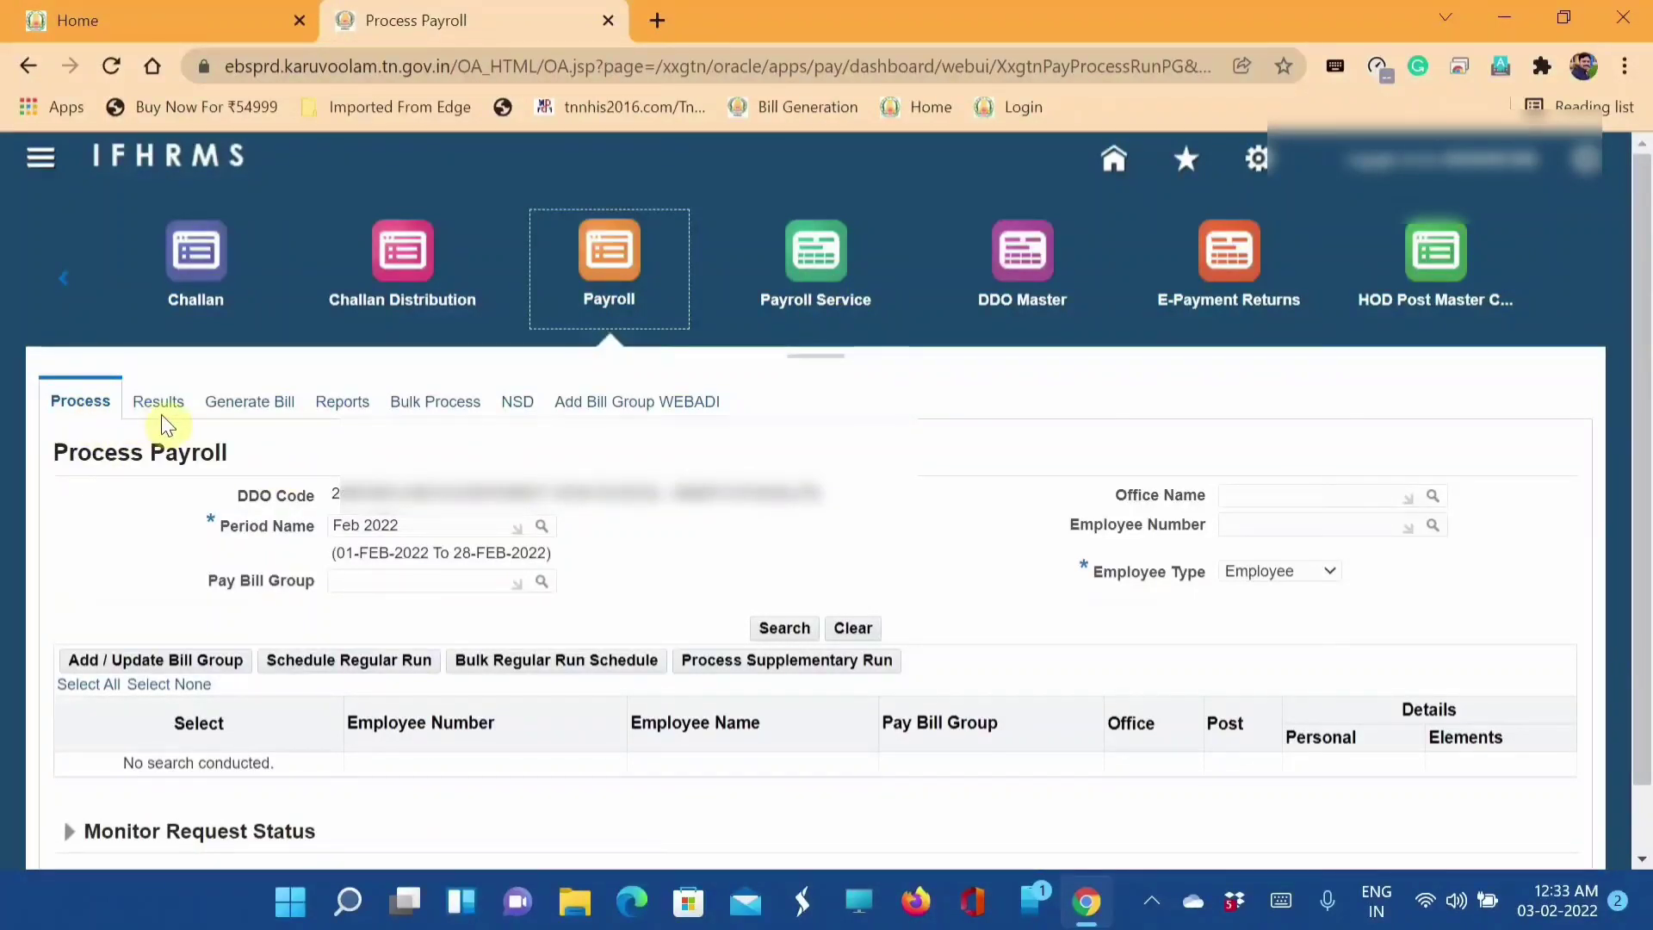
{"action": "left_click", "coordinate": [353, 406]}
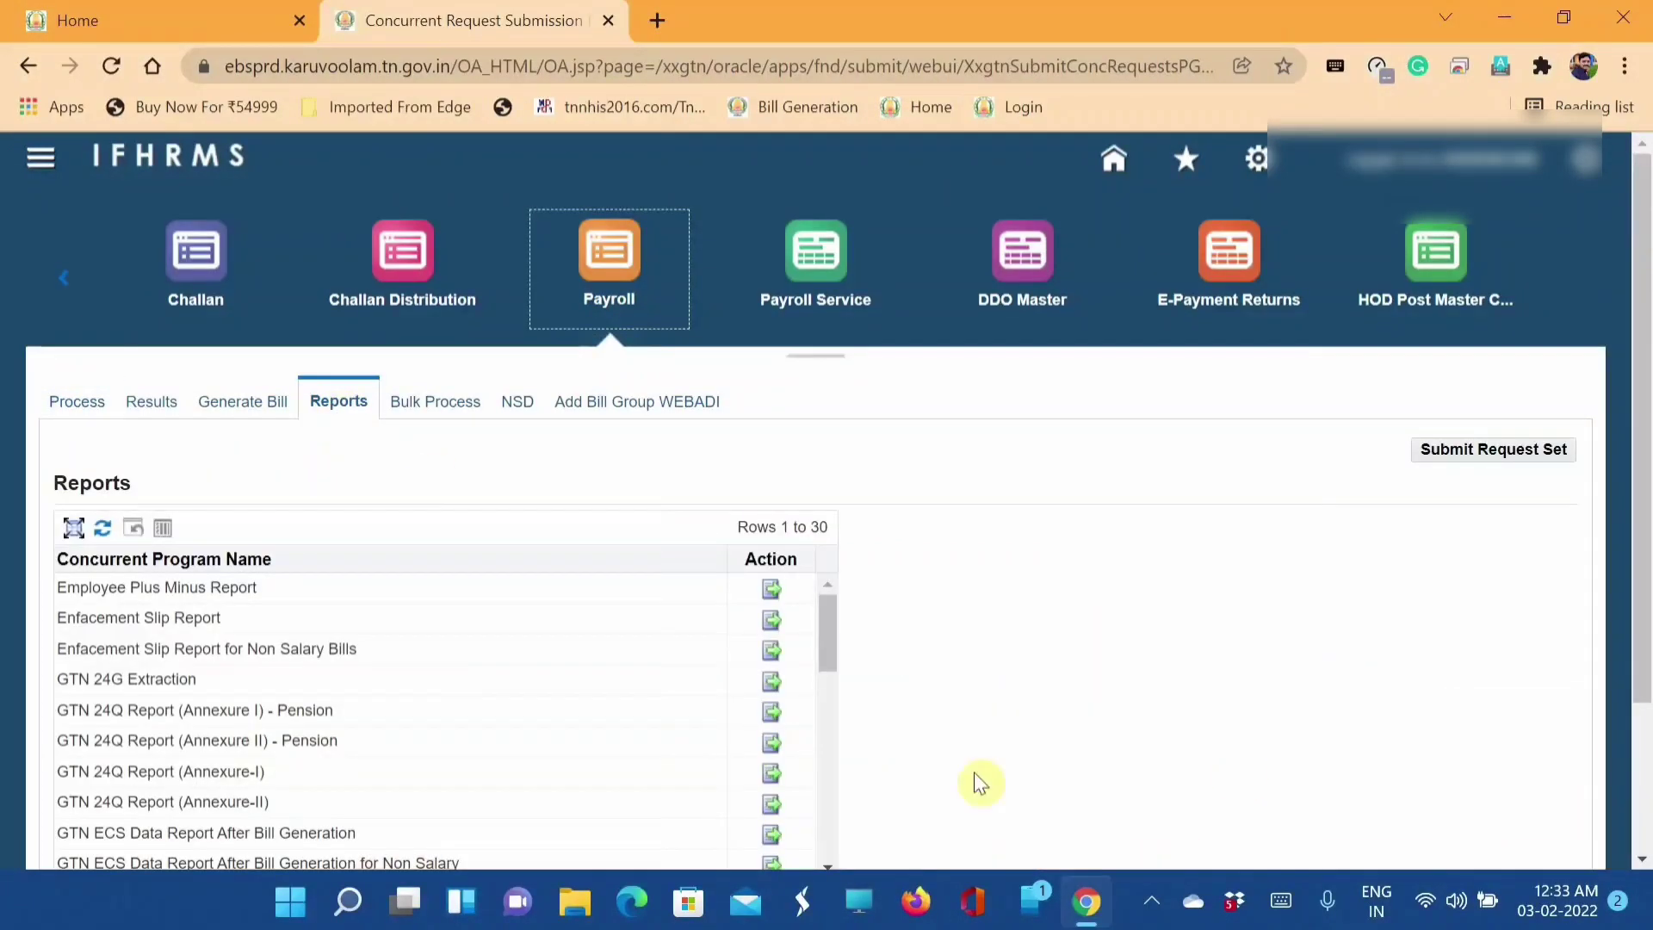
Step: Find Pay Drawn Particulars Year Report (HTML)-New in the reports list and start a request for it
{"action": "left_click", "coordinate": [1642, 859]}
{"action": "left_click", "coordinate": [1642, 861]}
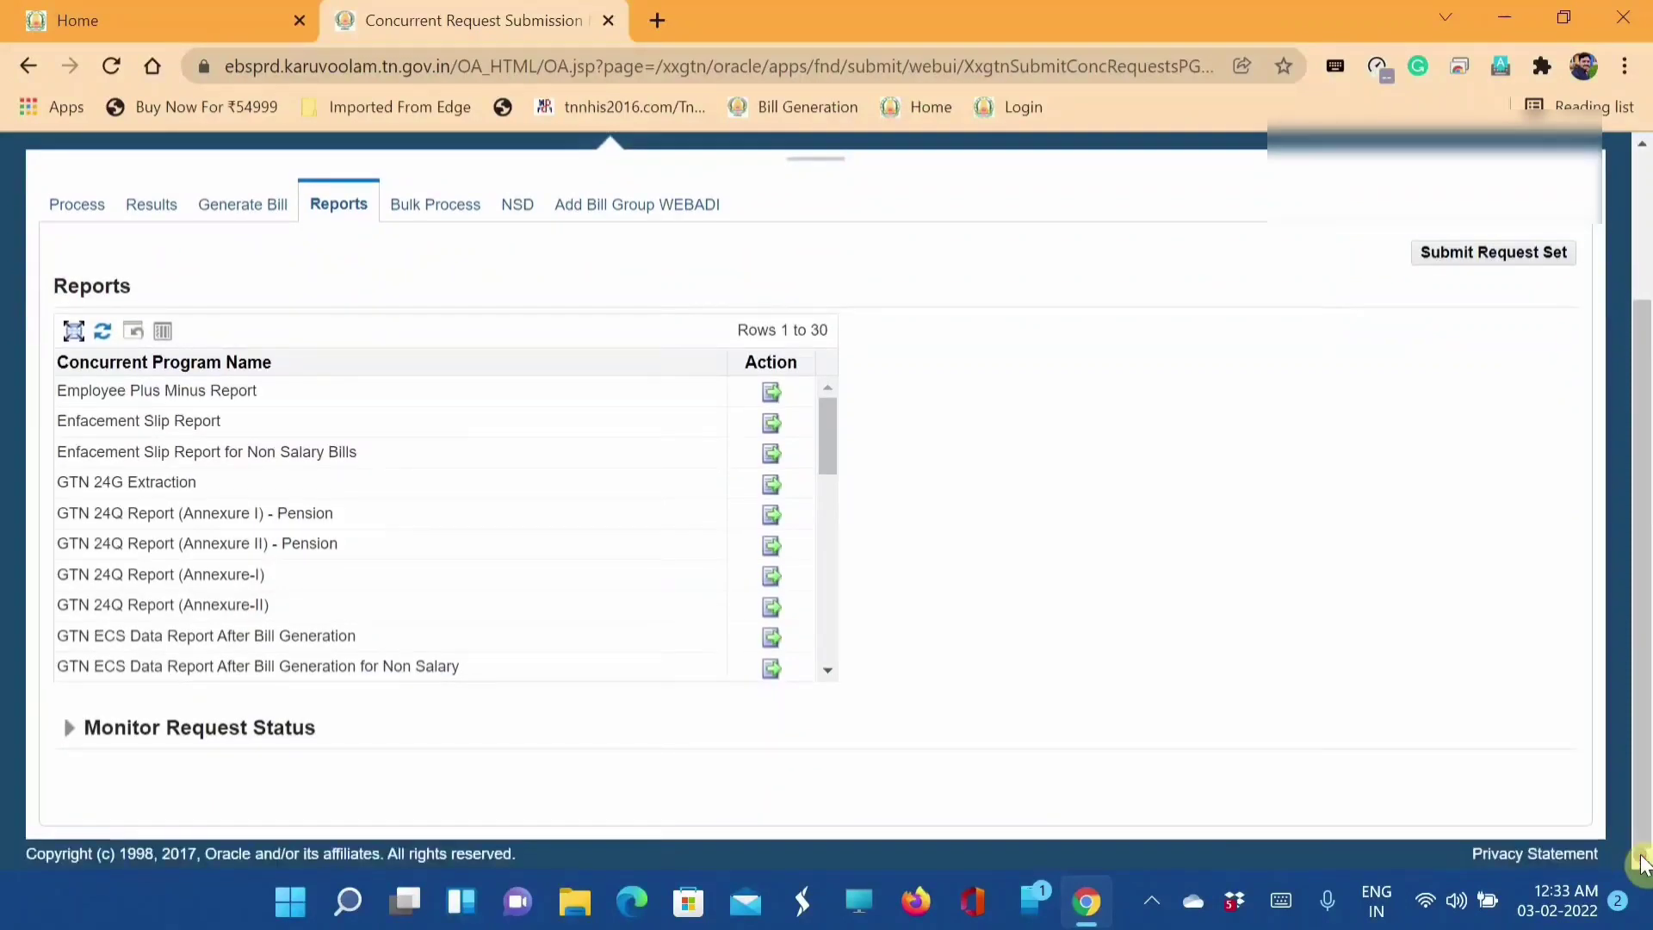
{"action": "left_click", "coordinate": [828, 671]}
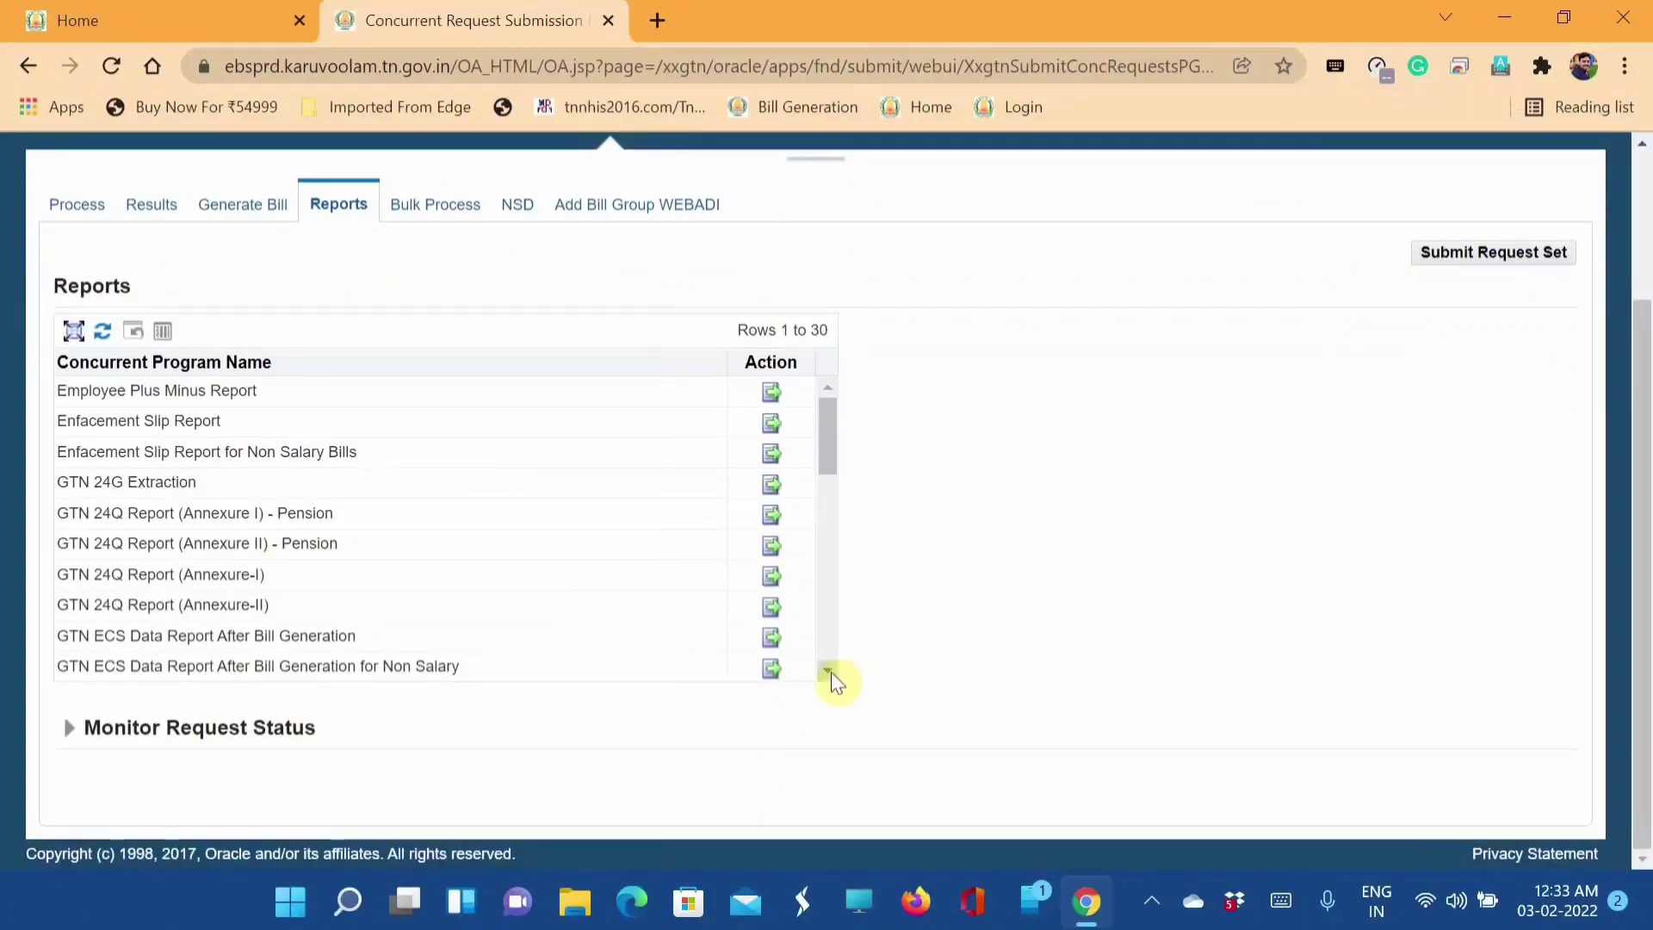
{"action": "left_click", "coordinate": [828, 671]}
{"action": "left_click", "coordinate": [828, 670]}
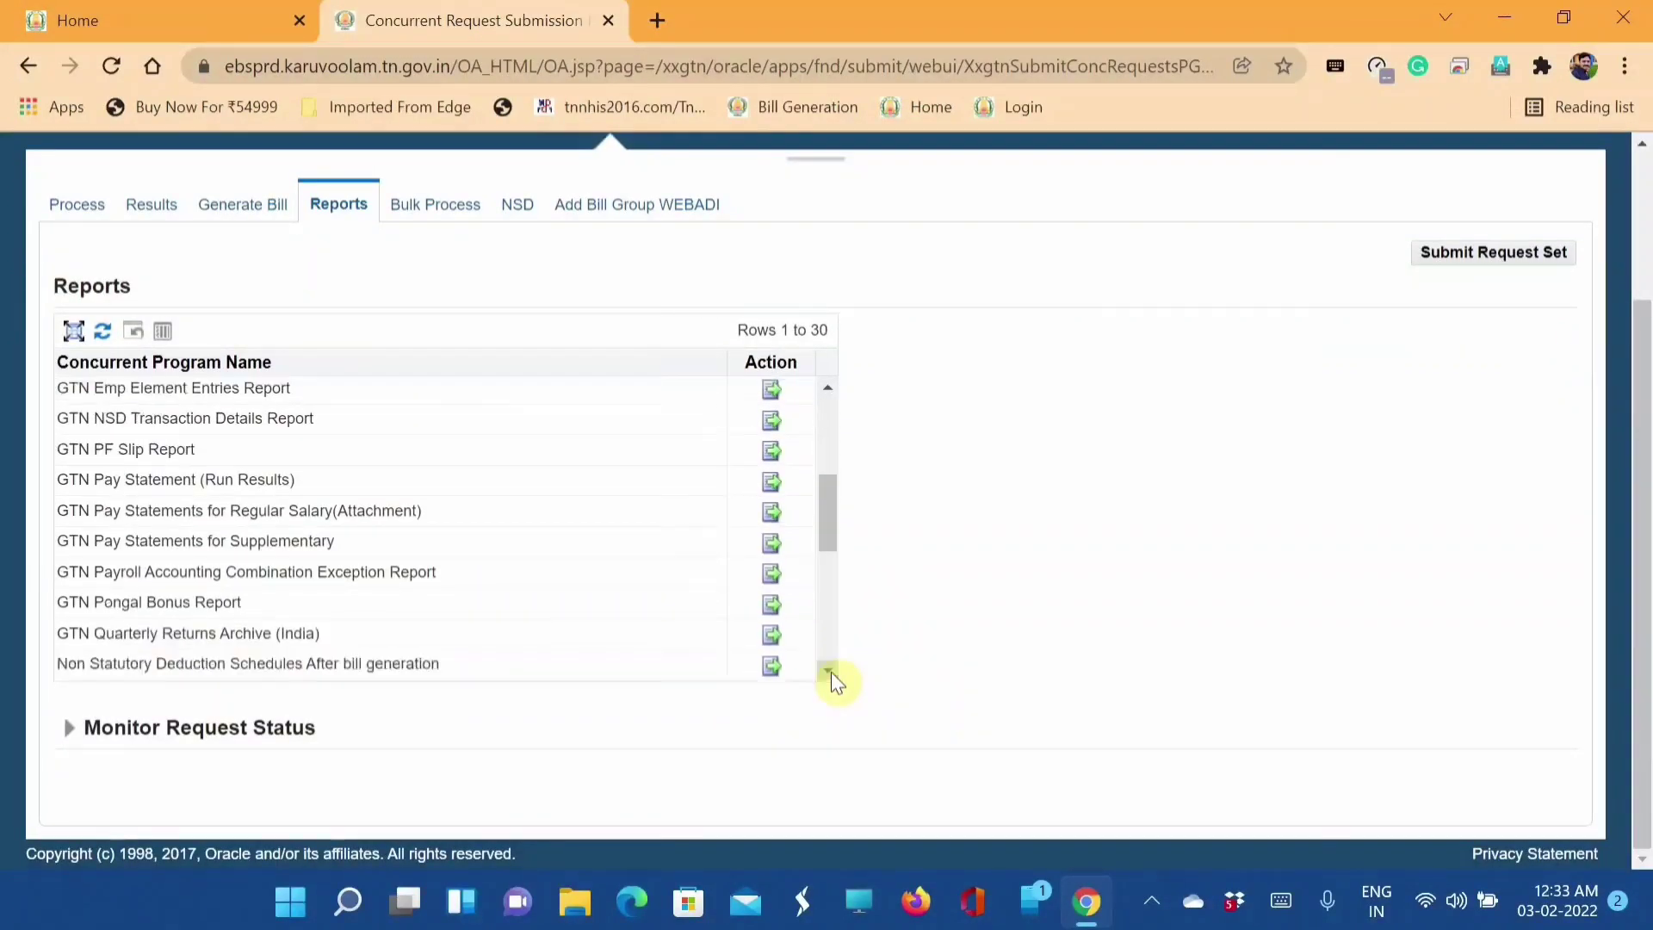
{"action": "left_click", "coordinate": [828, 670]}
{"action": "left_click", "coordinate": [828, 671]}
{"action": "left_click", "coordinate": [829, 670]}
{"action": "left_click", "coordinate": [828, 670]}
{"action": "left_click", "coordinate": [829, 670]}
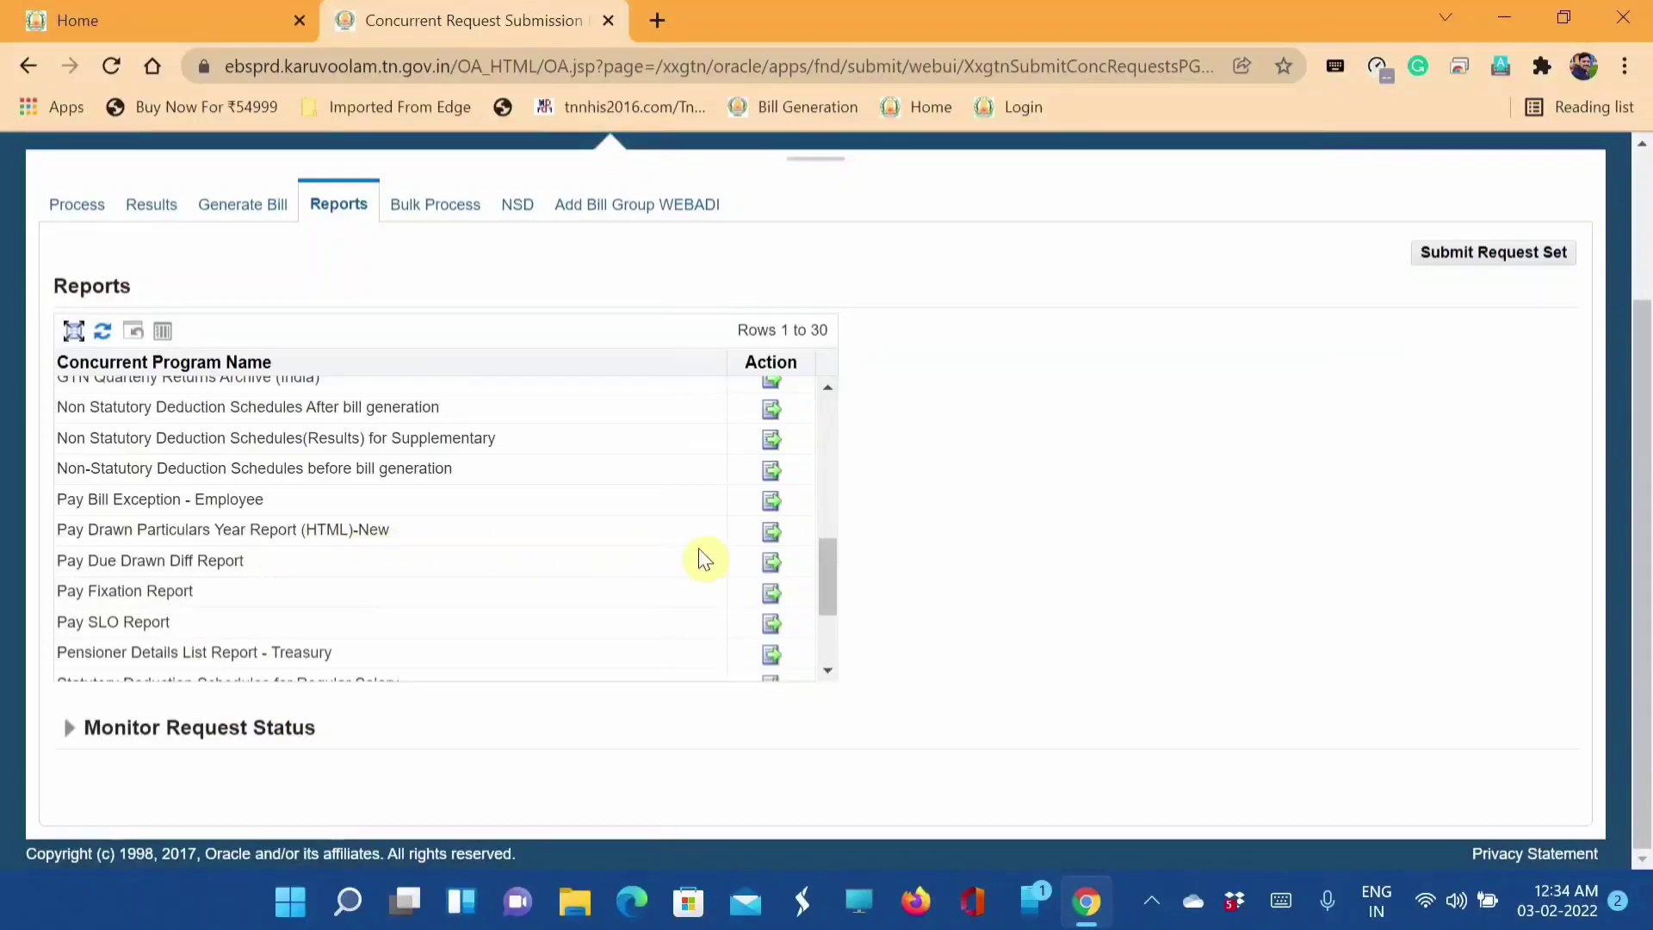
{"action": "left_click", "coordinate": [771, 542]}
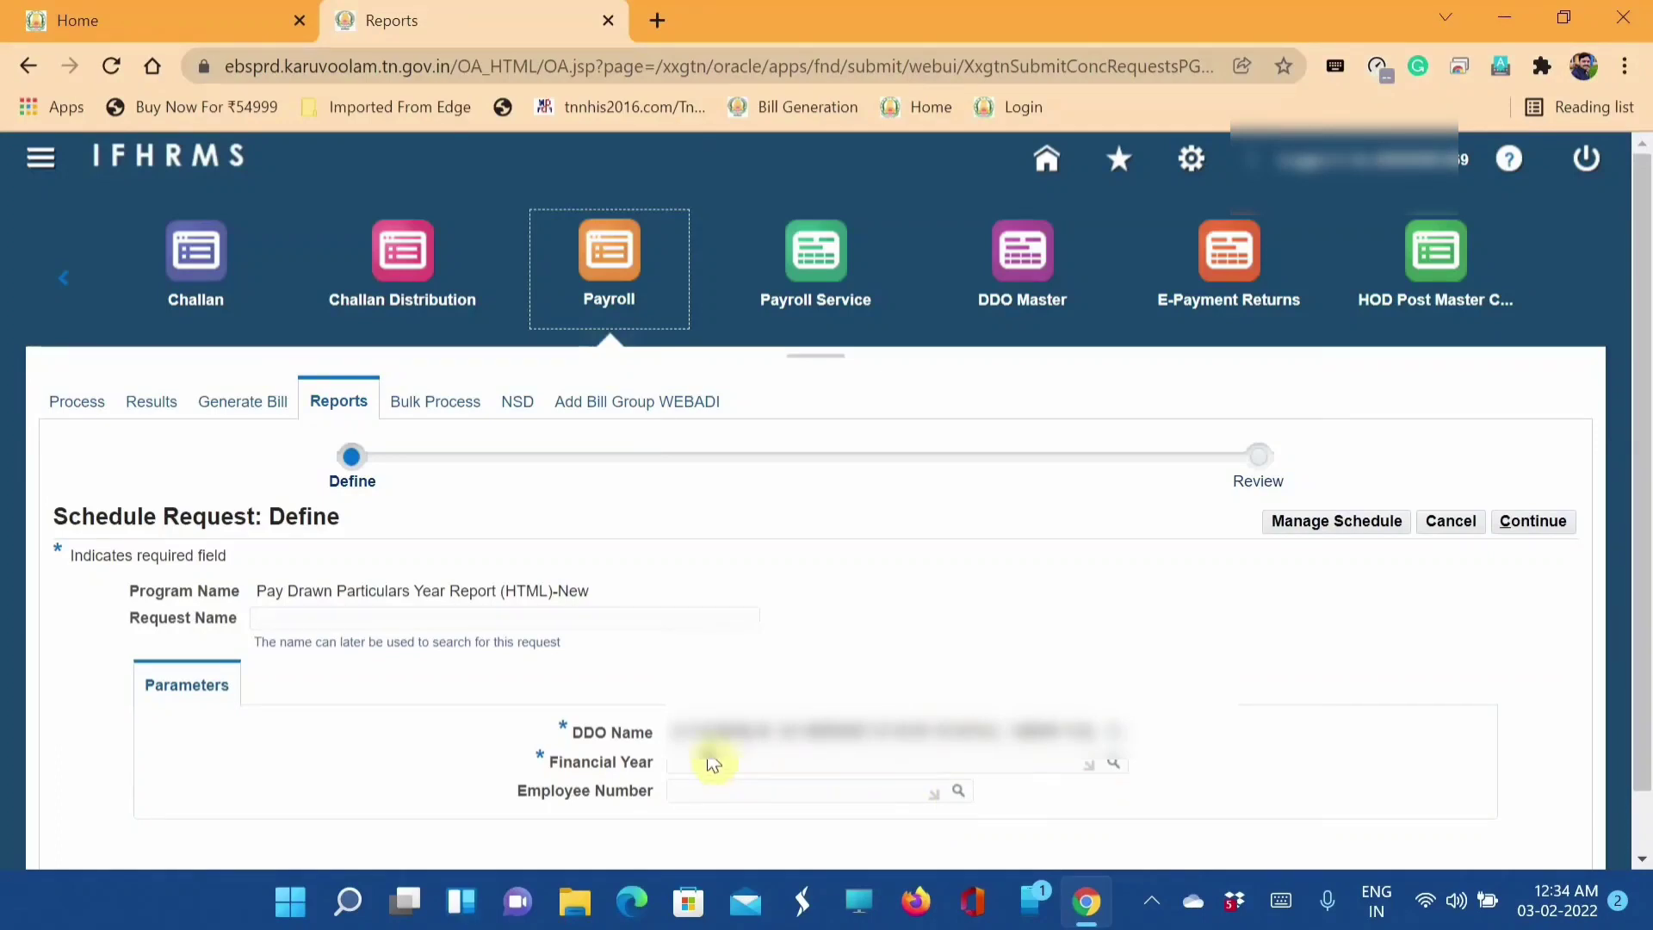
Step: Look up the available financial years and set the report's Financial Year to 2021-2022
{"action": "left_click", "coordinate": [1113, 764]}
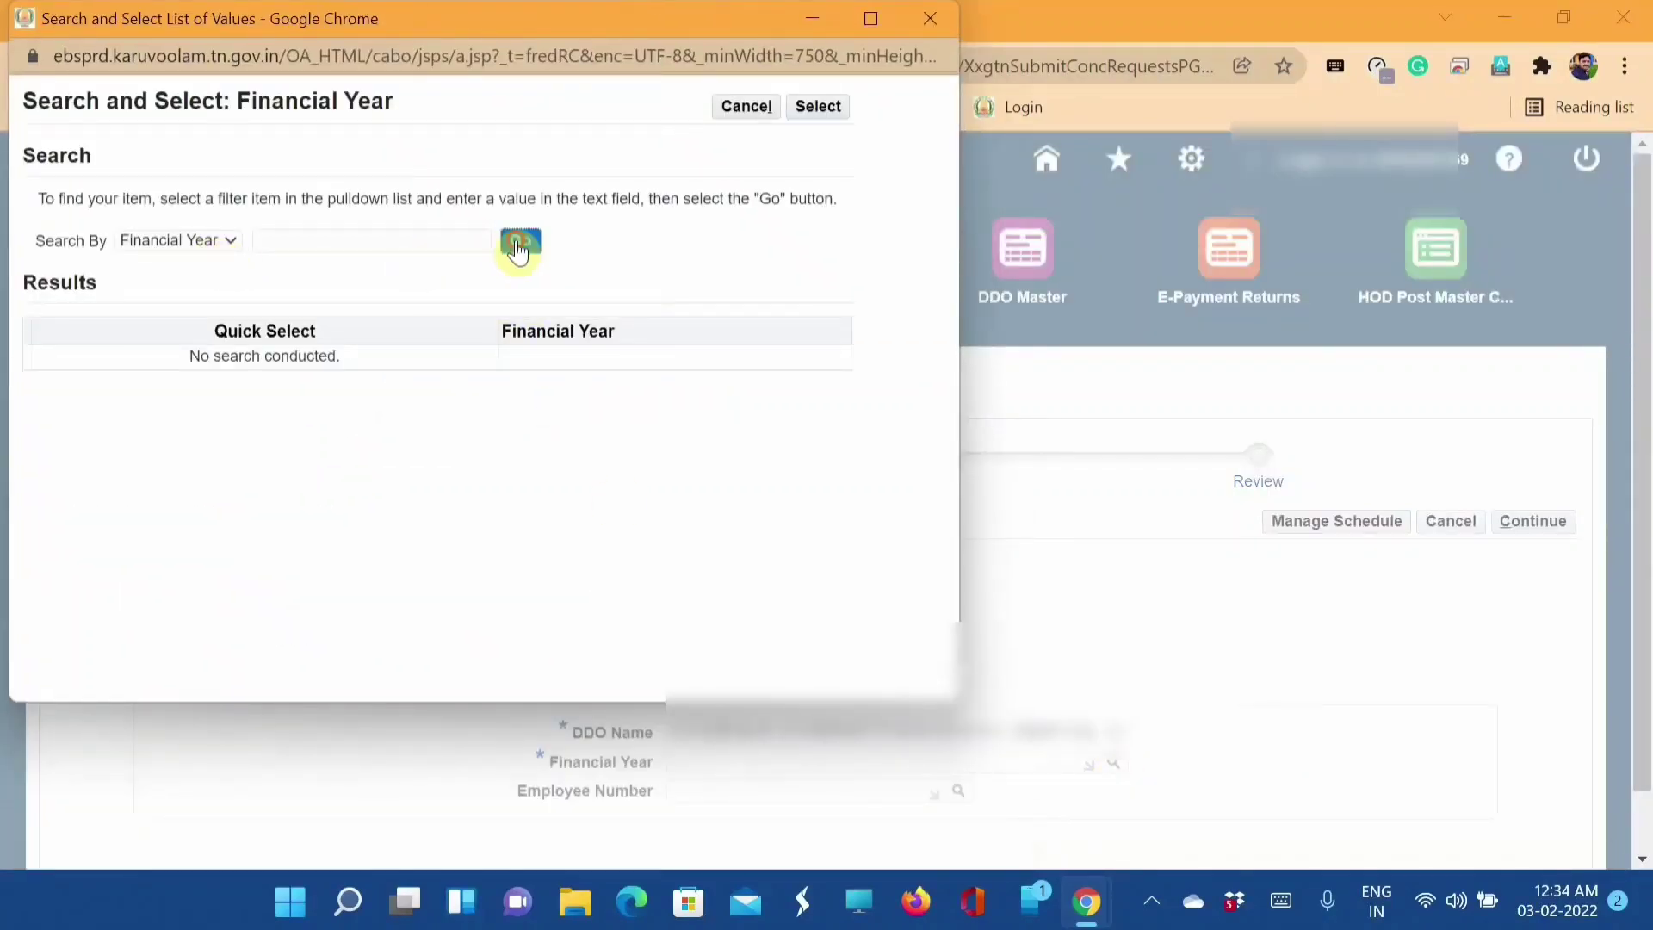
{"action": "left_click", "coordinate": [519, 241]}
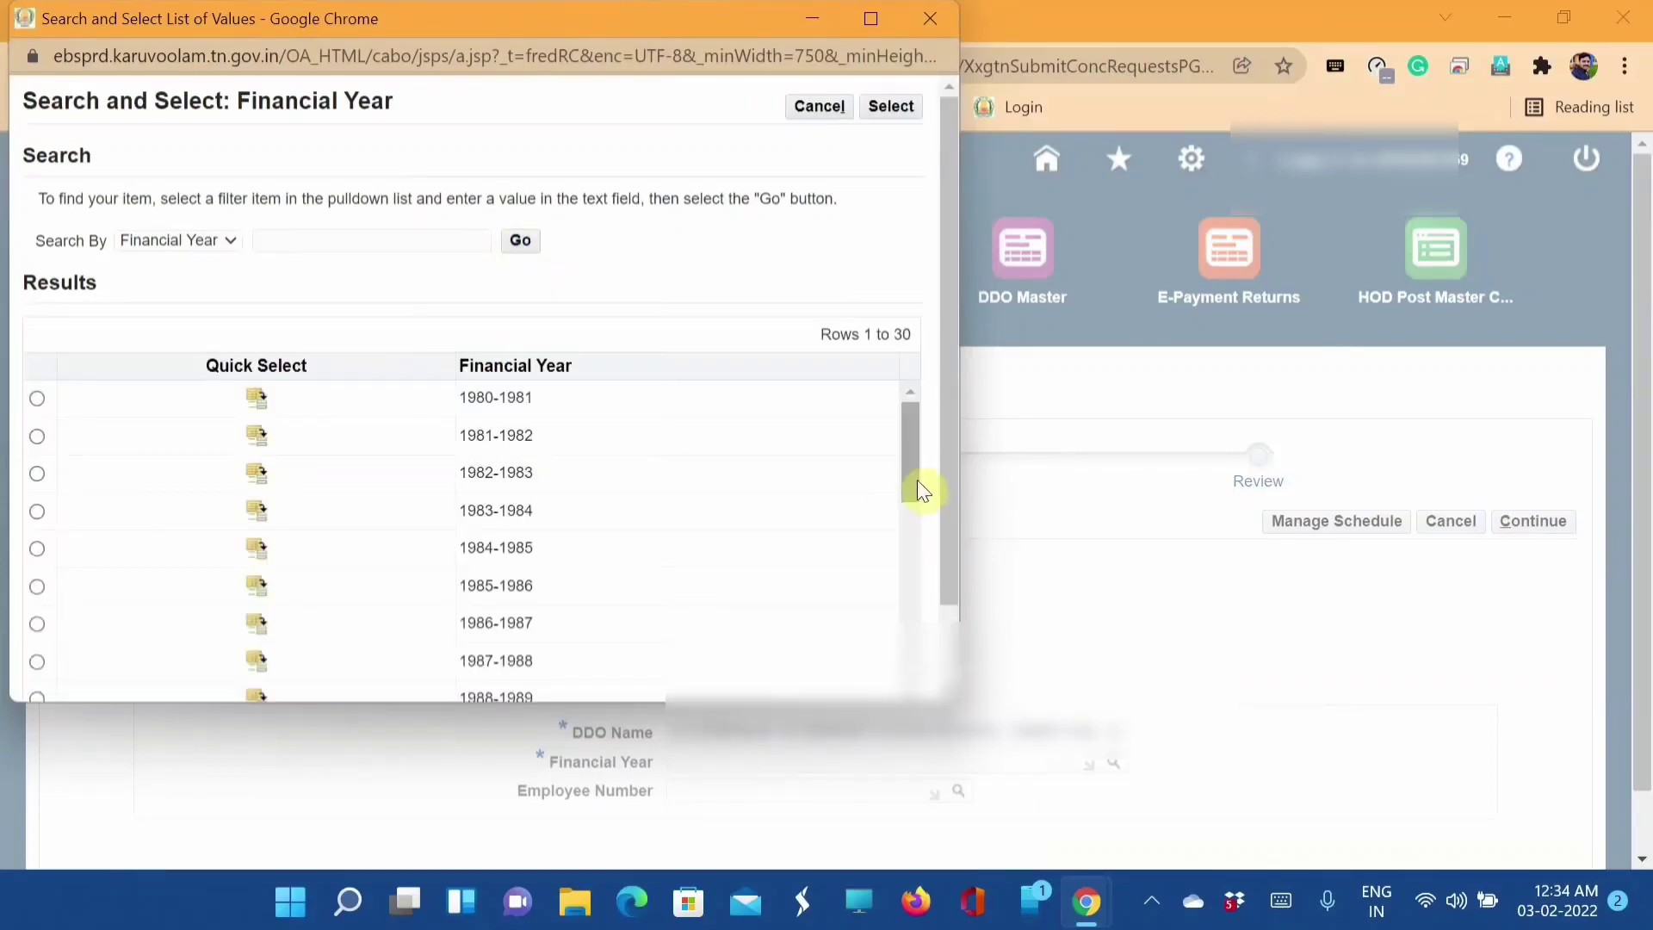
{"action": "left_click_drag", "start_coordinate": [918, 481], "coordinate": [915, 690]}
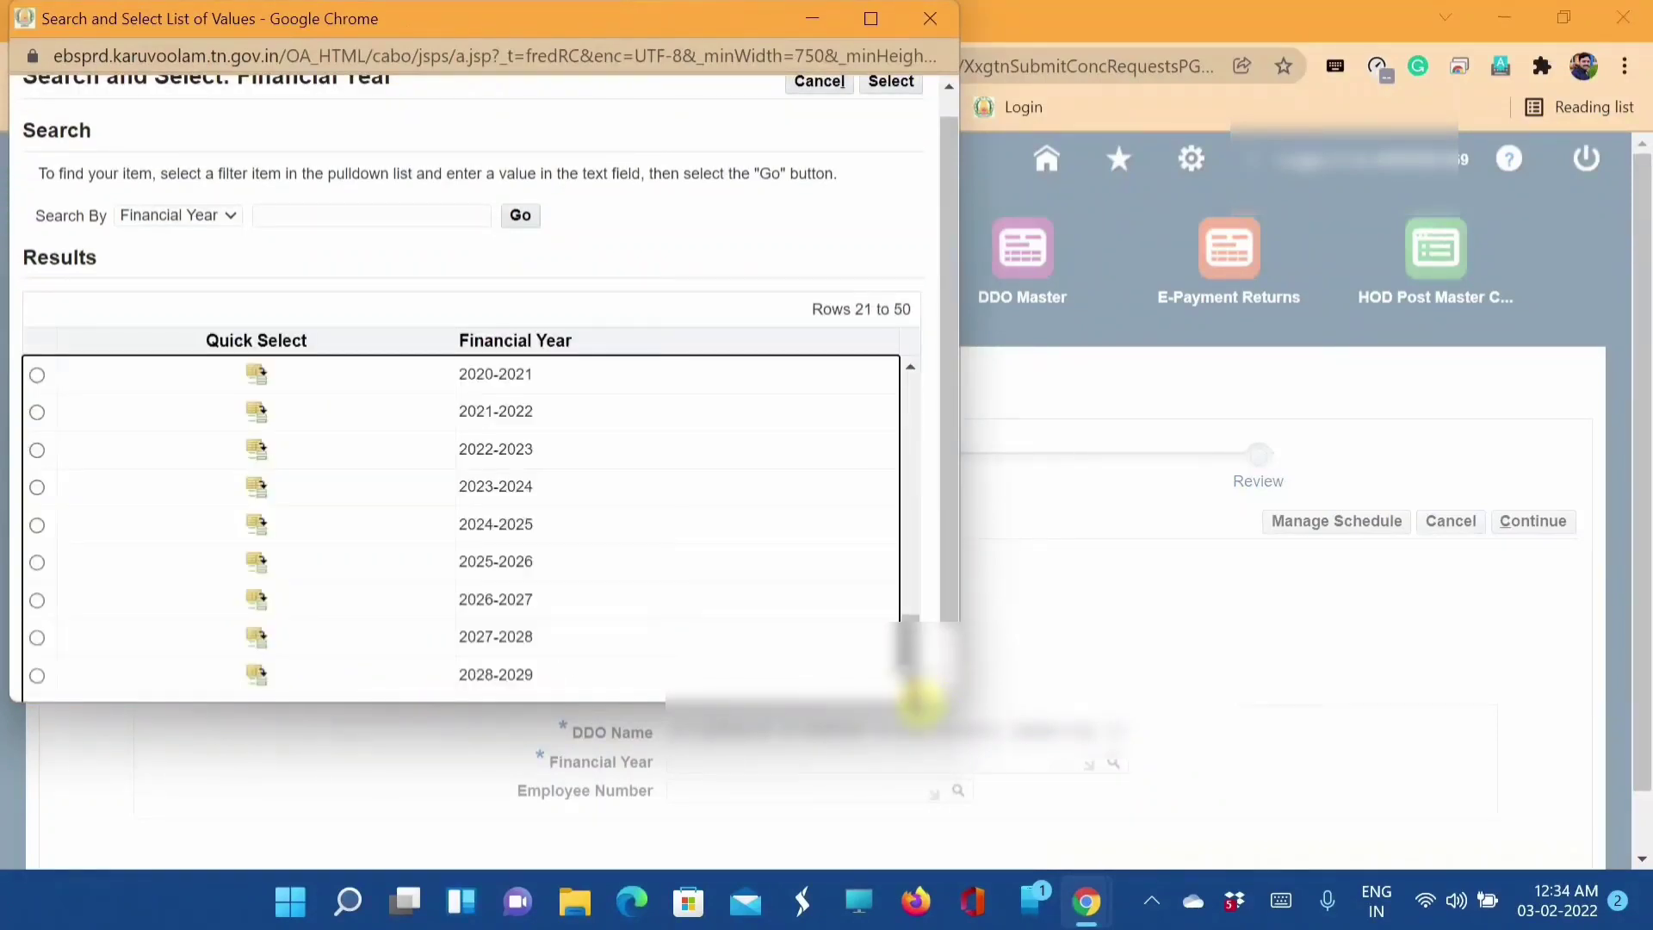
{"action": "left_click", "coordinate": [257, 414]}
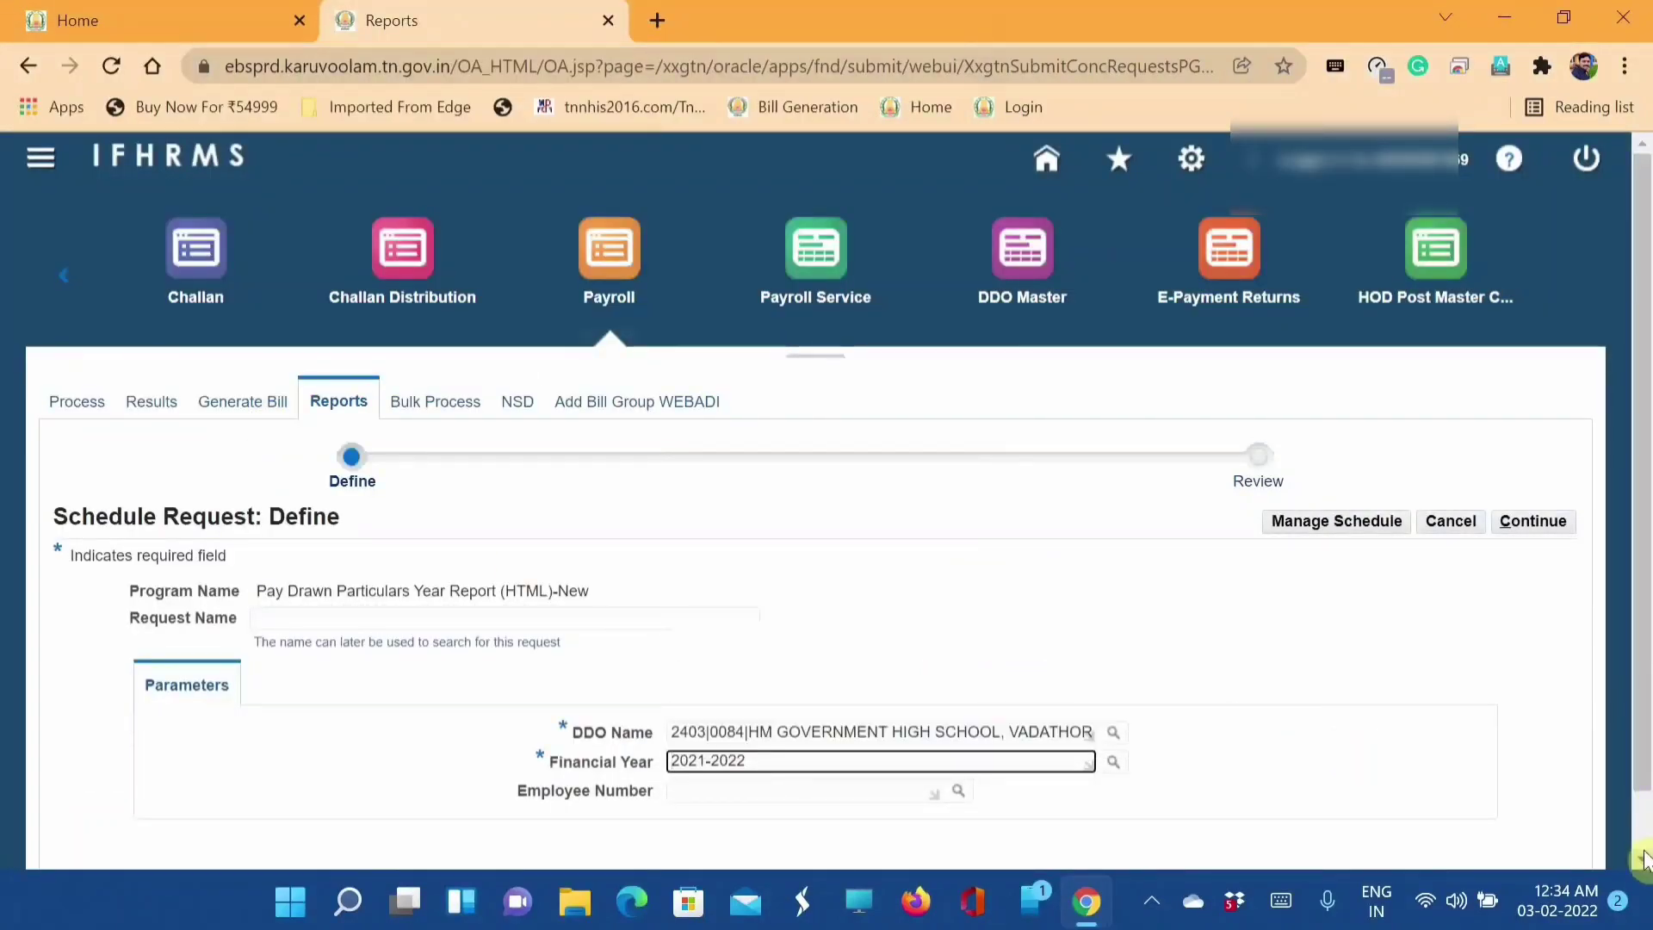
Step: Fill in the Employee Number parameter with the matching employee's number
{"action": "scroll", "coordinate": [1644, 861], "scroll_direction": "down", "scroll_amount": 1}
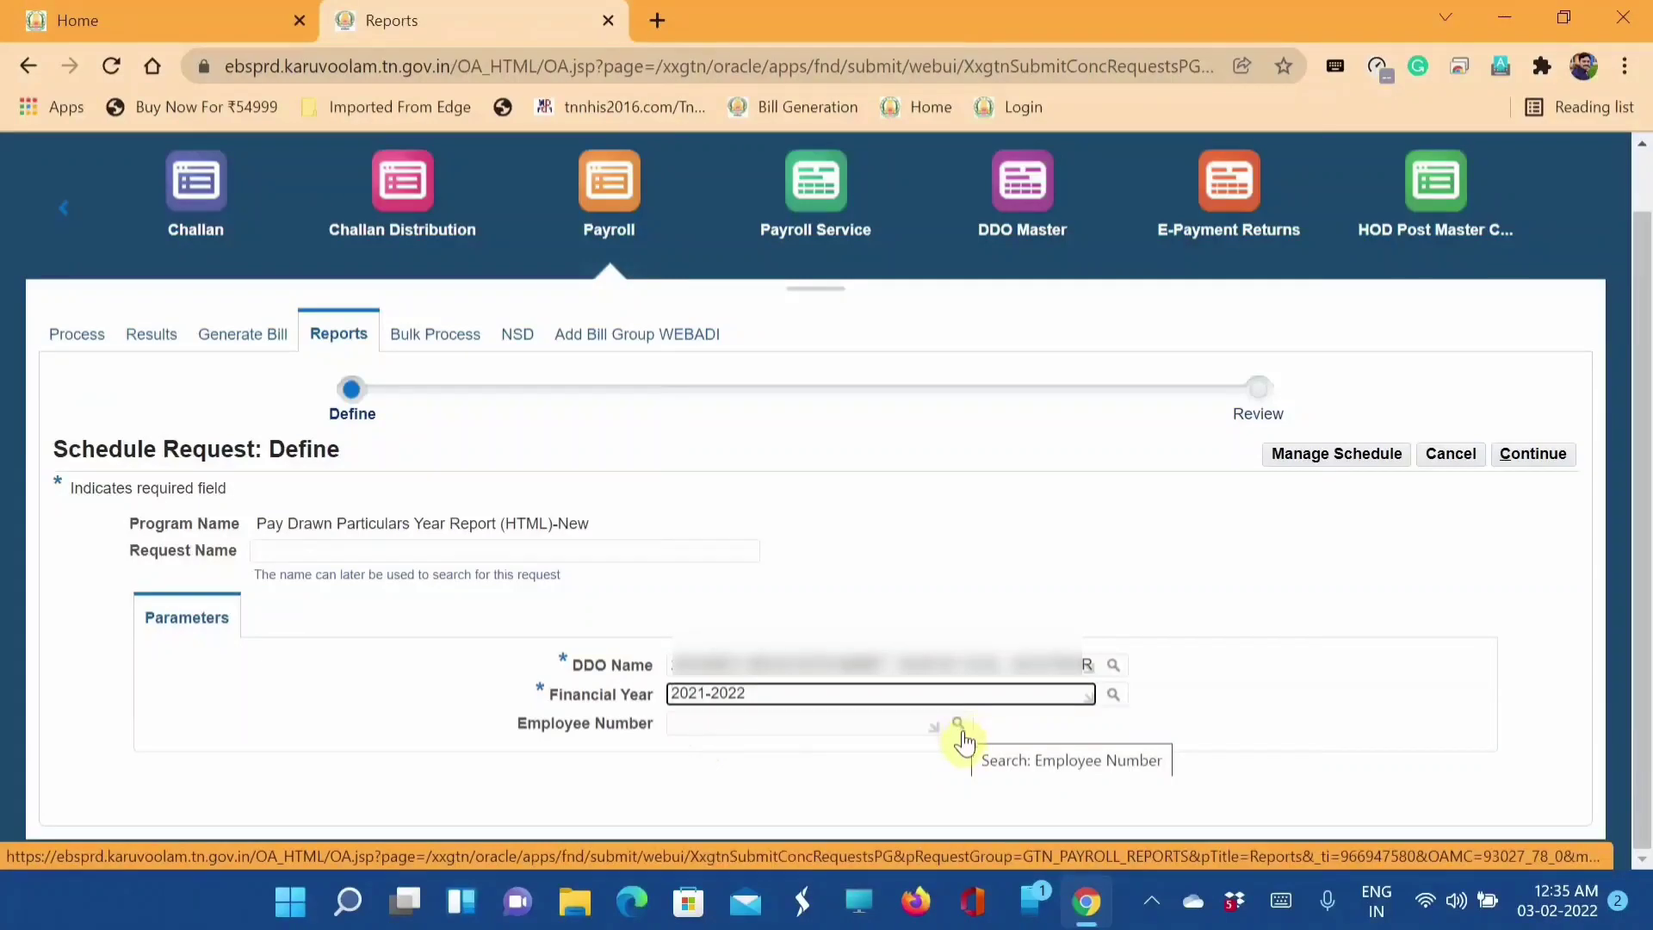
{"action": "left_click", "coordinate": [694, 723]}
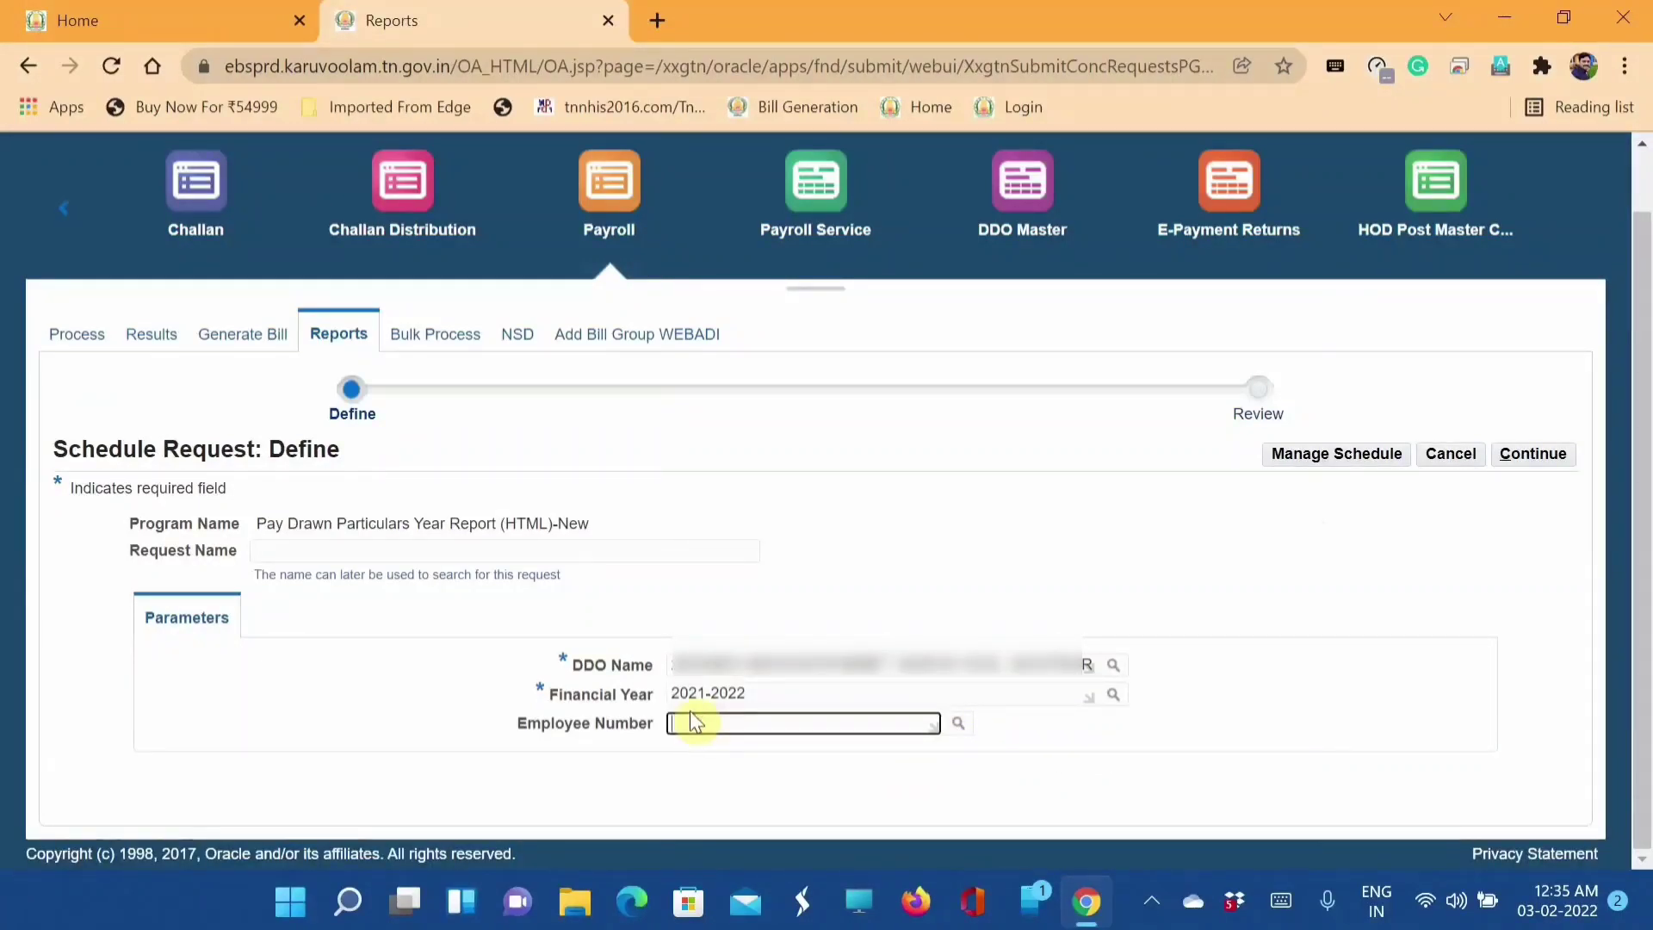
{"action": "type", "text": "430"}
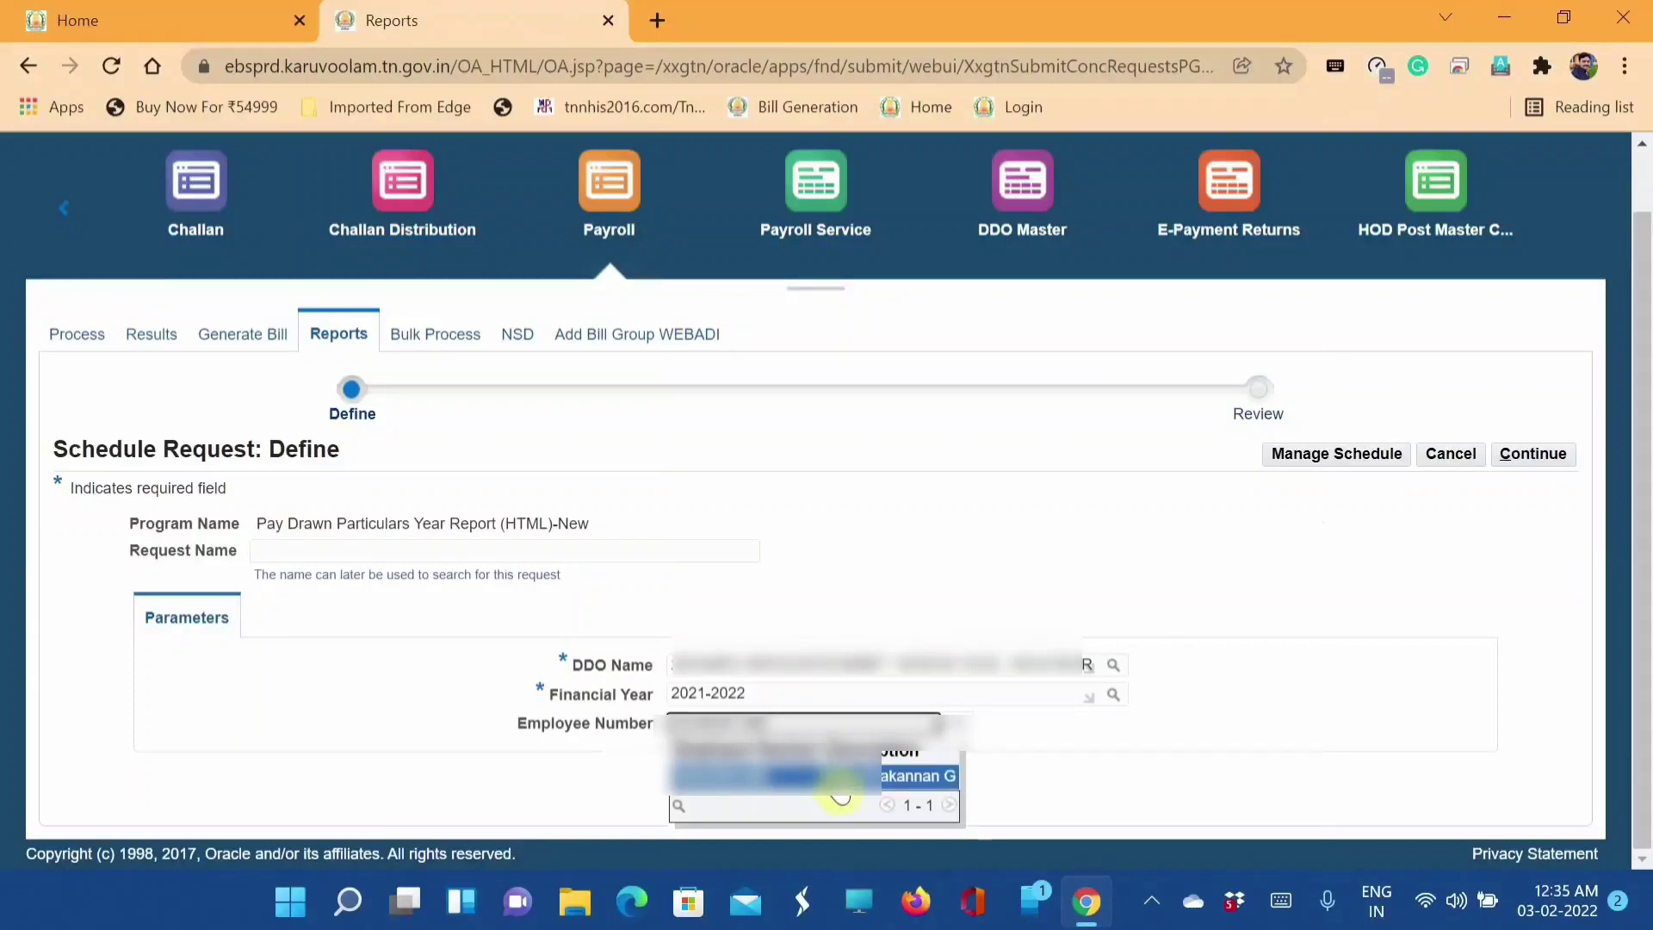
{"action": "left_click", "coordinate": [844, 779]}
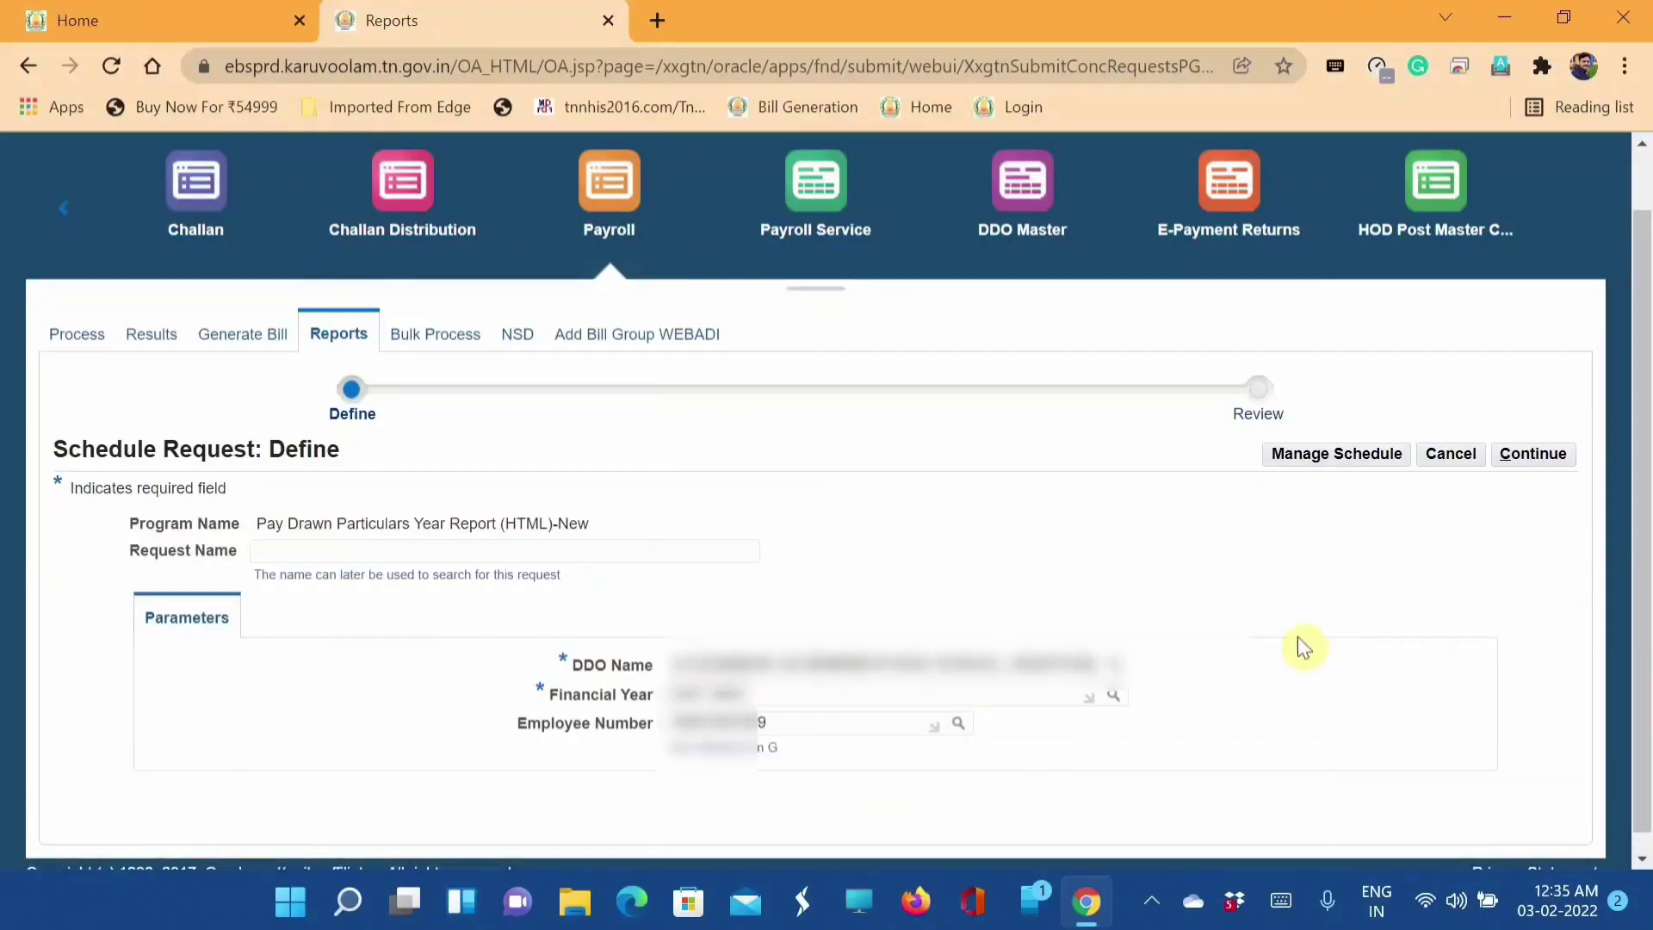
Step: Review and submit the report request, and acknowledge its scheduling
{"action": "left_click", "coordinate": [1541, 470]}
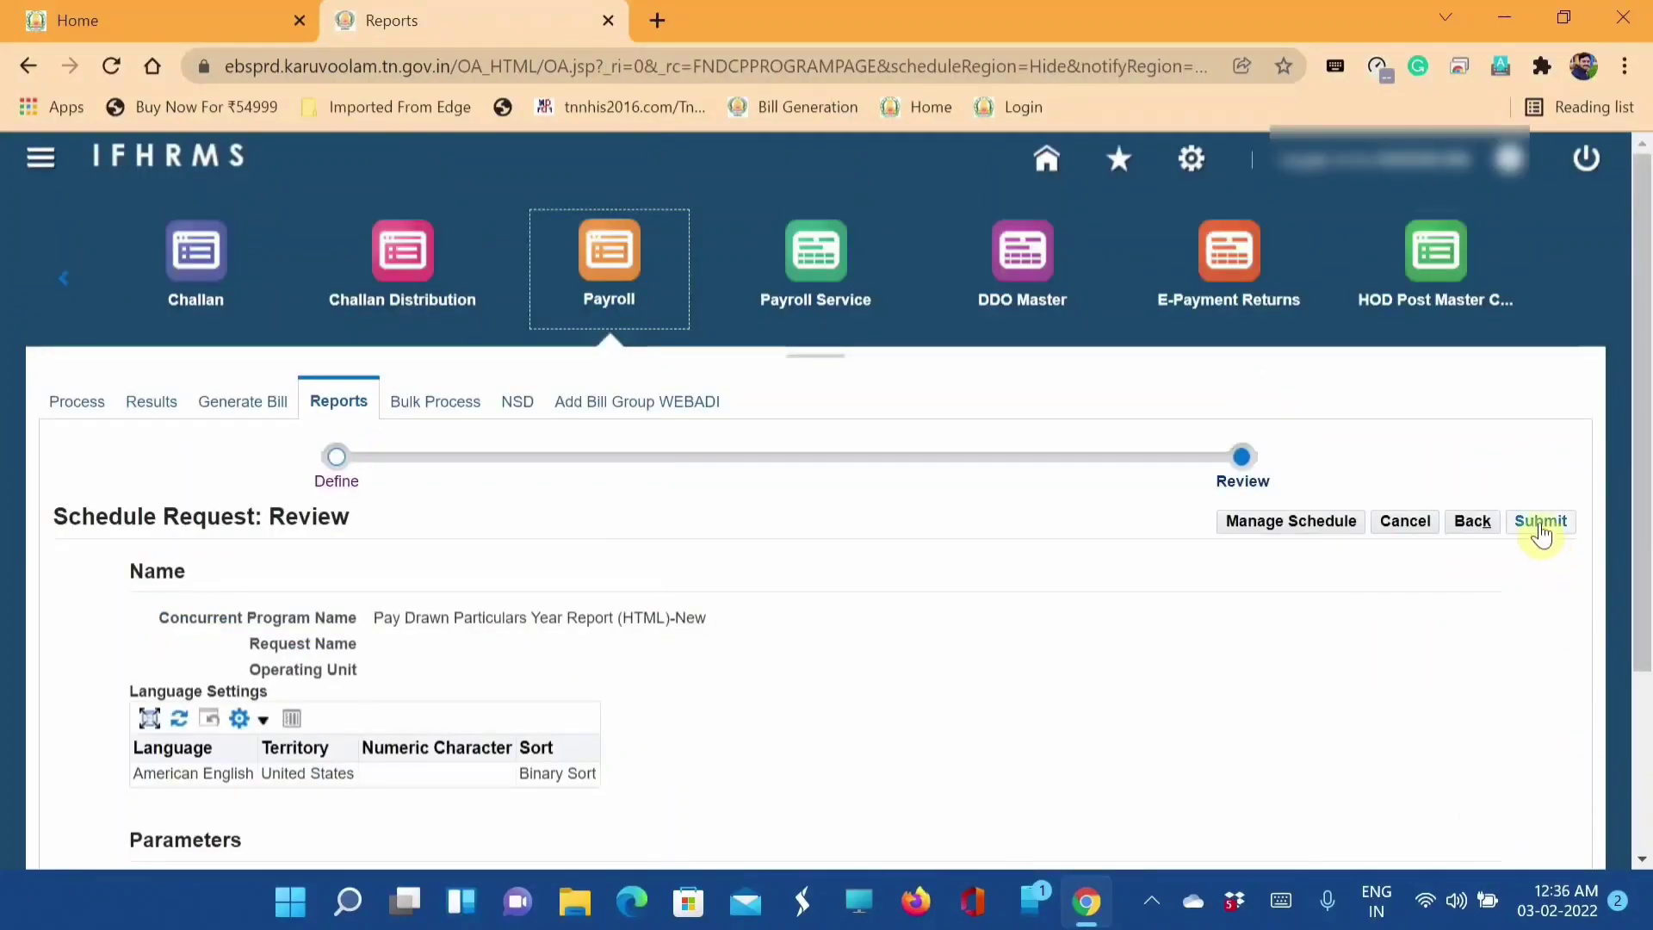
{"action": "left_click", "coordinate": [1540, 523]}
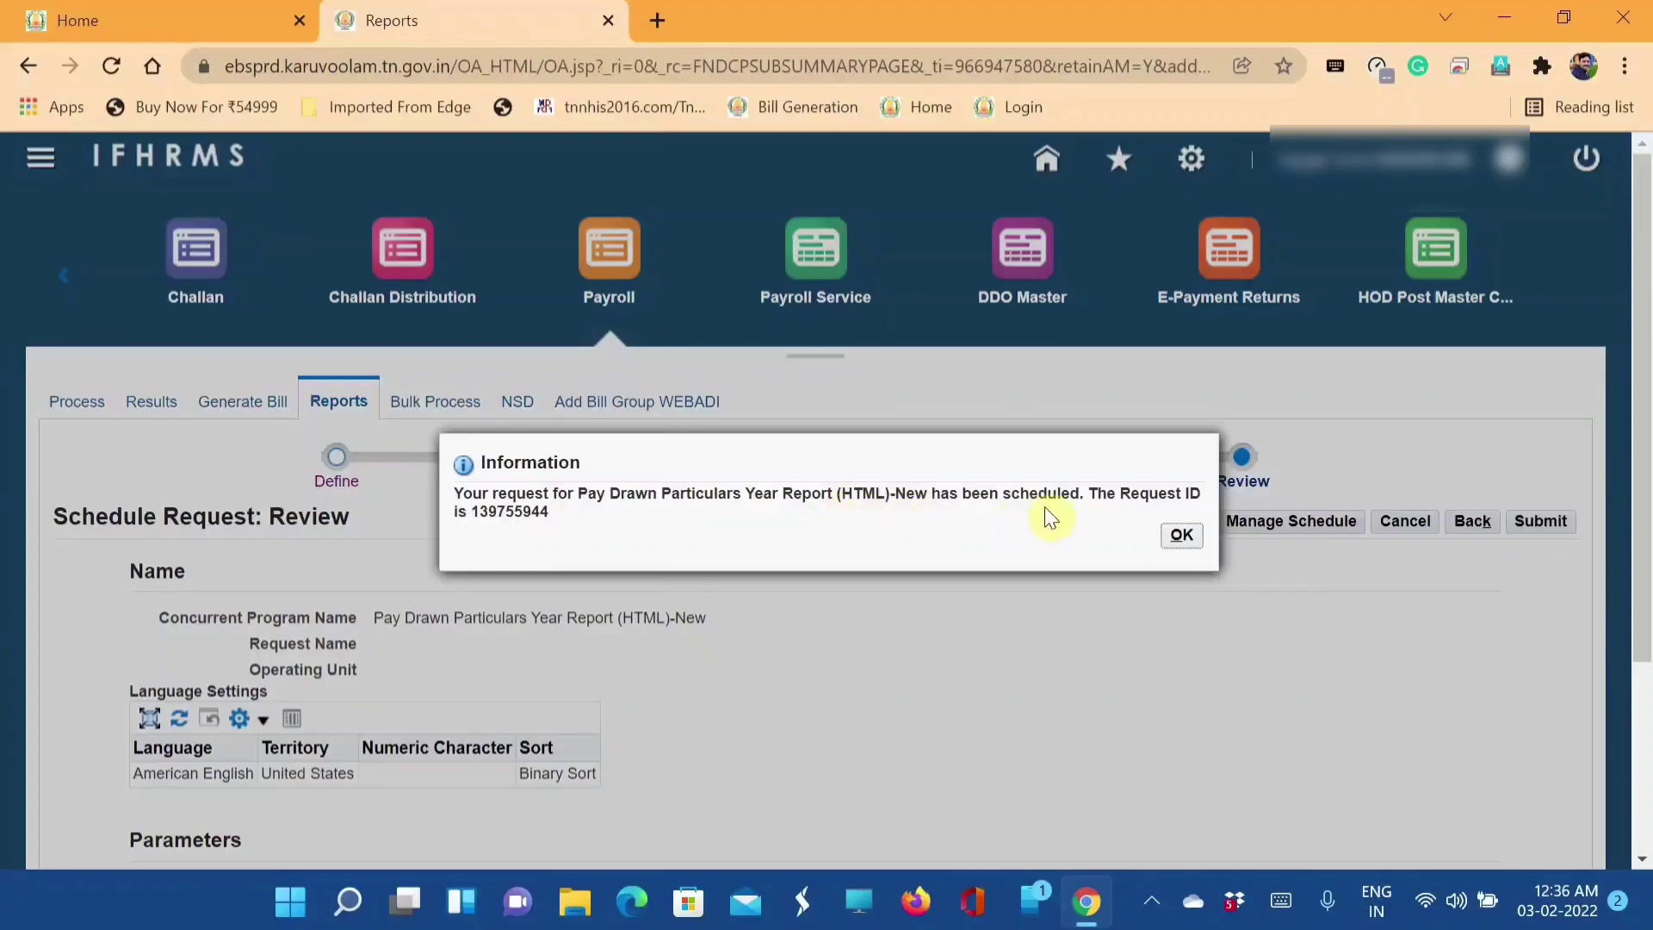
{"action": "left_click", "coordinate": [1183, 539]}
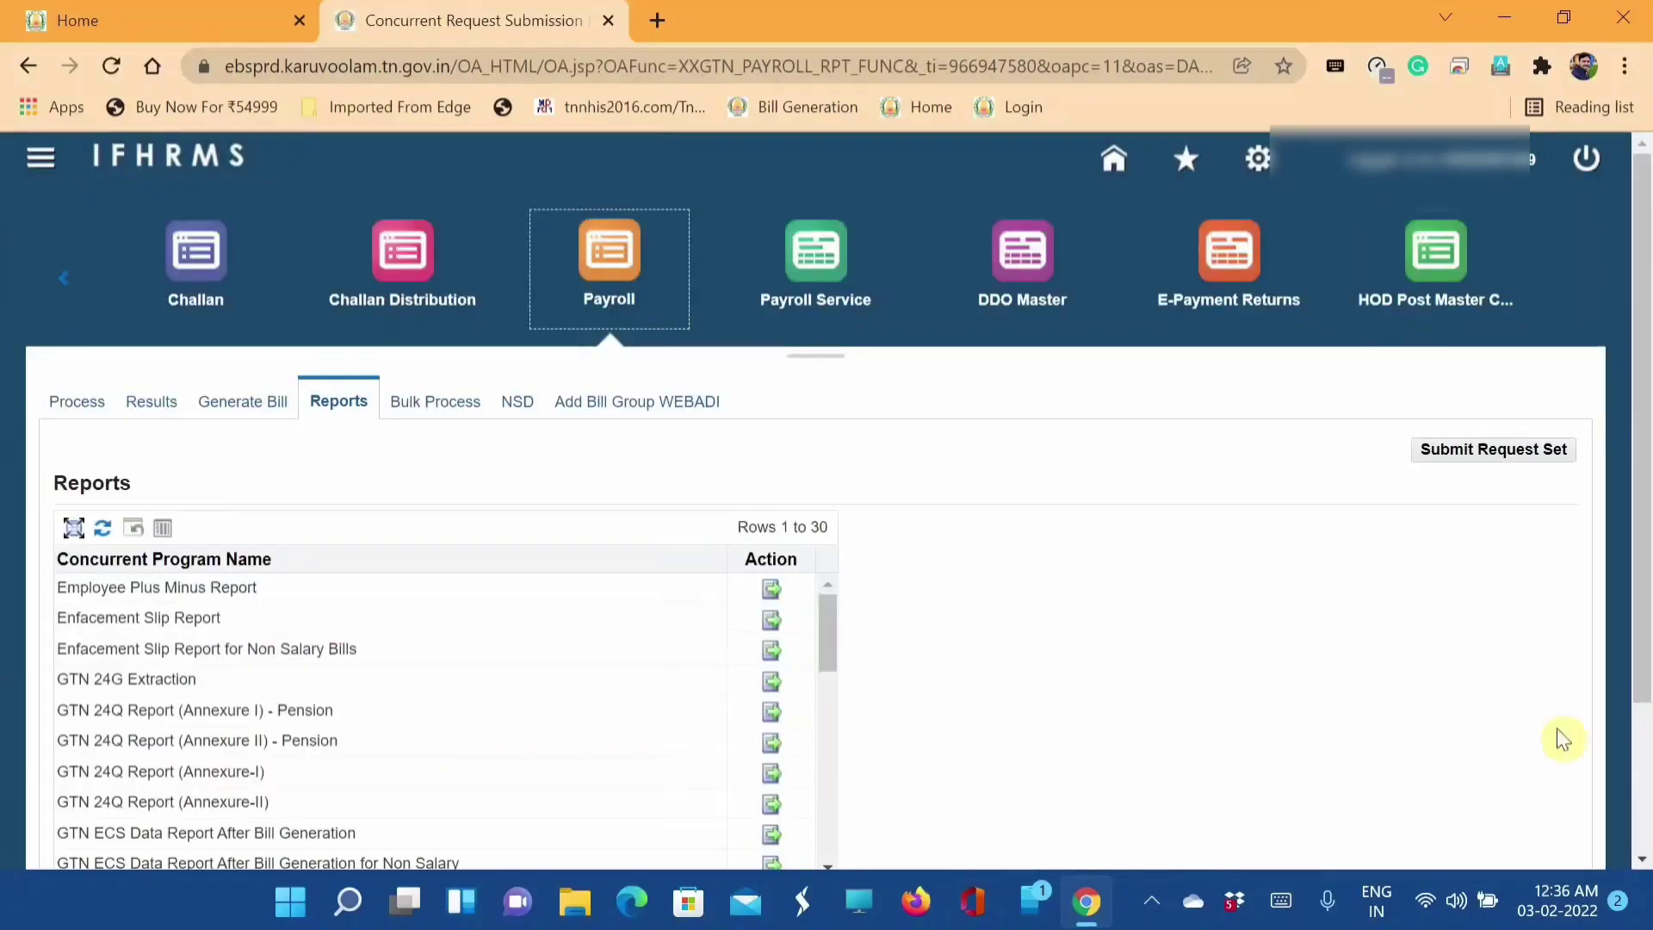
Step: Show the monitored request statuses and save the newest request's output as Pay_Drawn_Particulars_Year_Rep_030222 (11).html in Downloads
{"action": "scroll", "coordinate": [1639, 861], "scroll_direction": "down", "scroll_amount": 3}
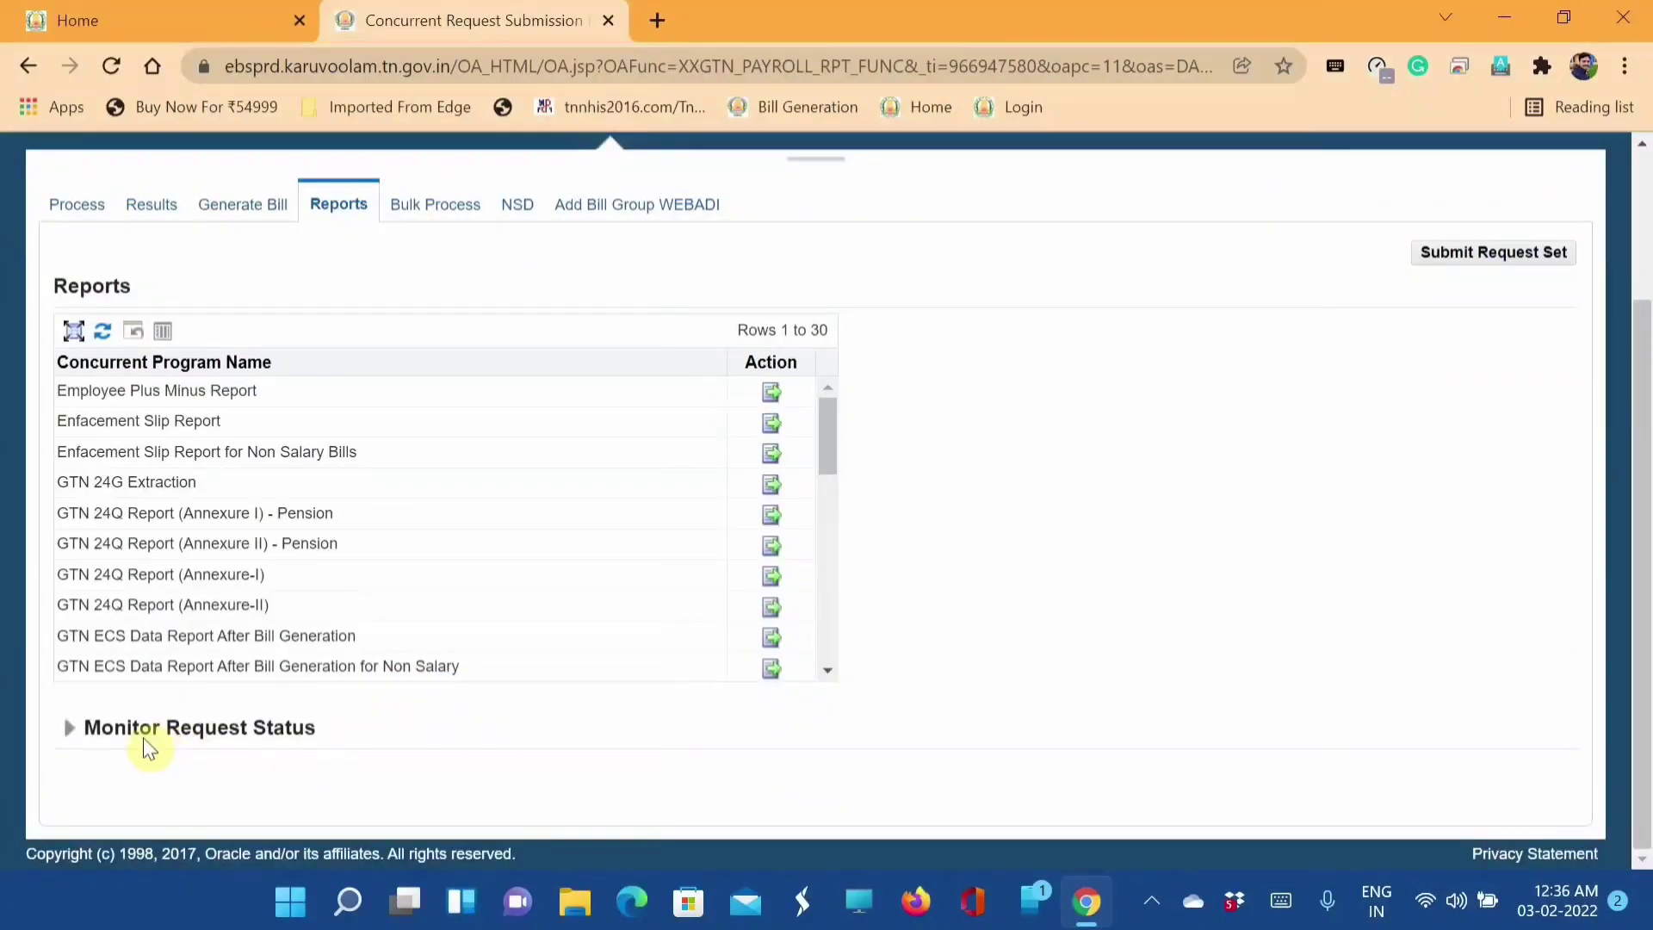
{"action": "left_click", "coordinate": [72, 731]}
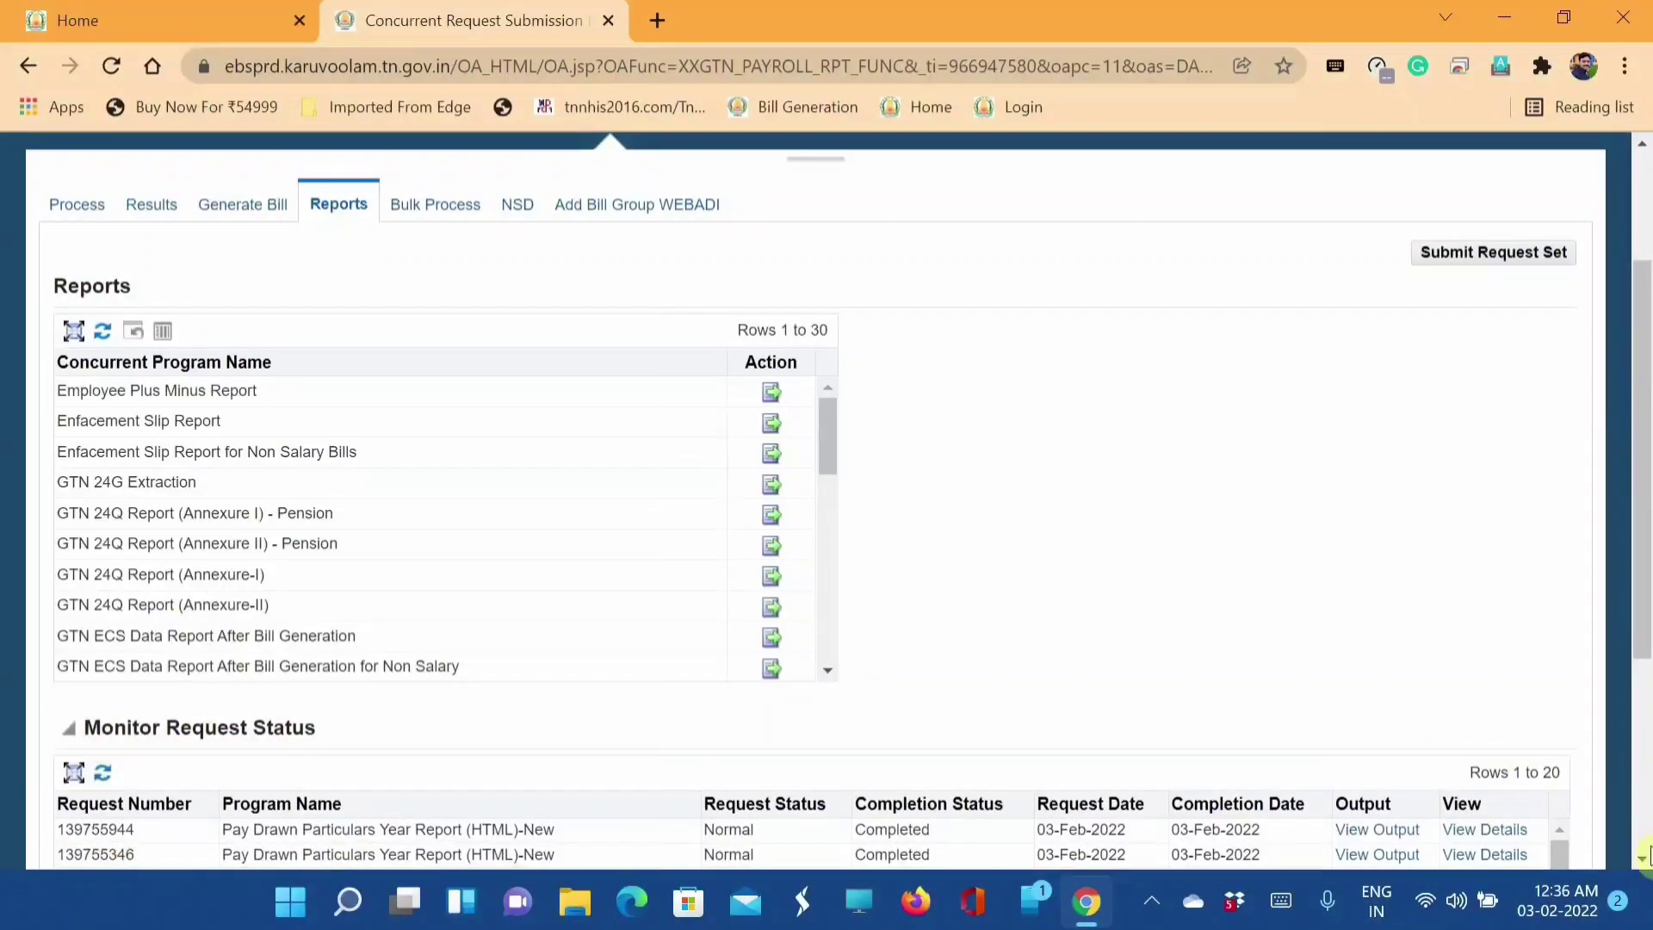
{"action": "left_click", "coordinate": [1641, 858]}
{"action": "scroll", "coordinate": [1642, 858], "scroll_direction": "down", "scroll_amount": 3}
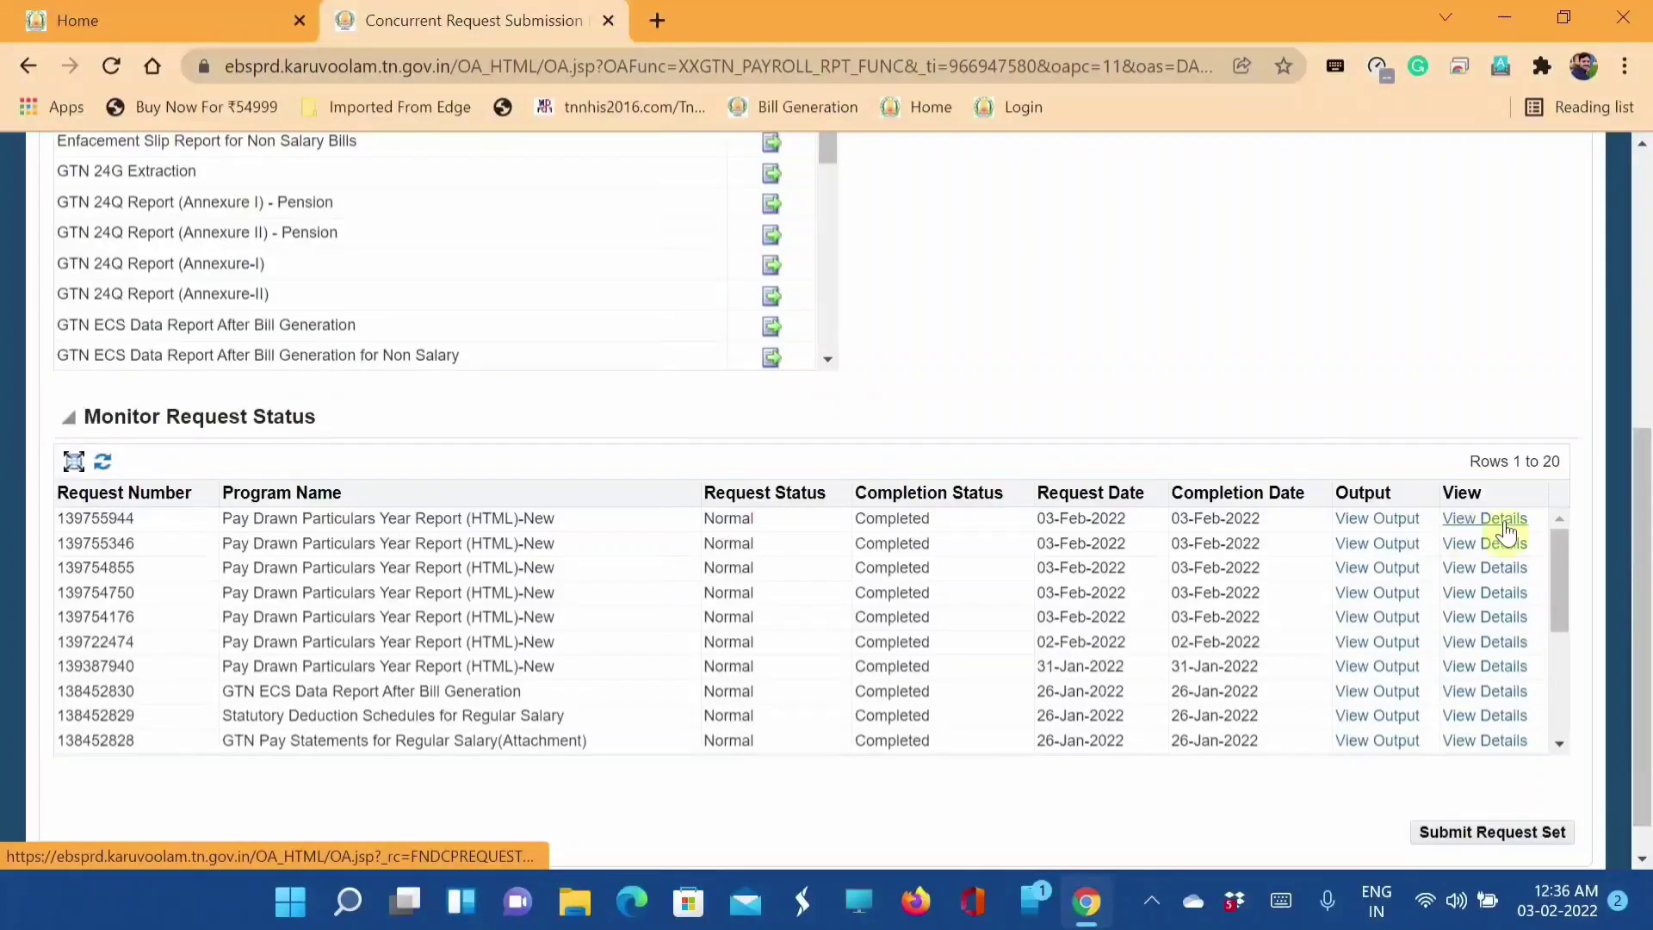
{"action": "left_click", "coordinate": [1388, 519]}
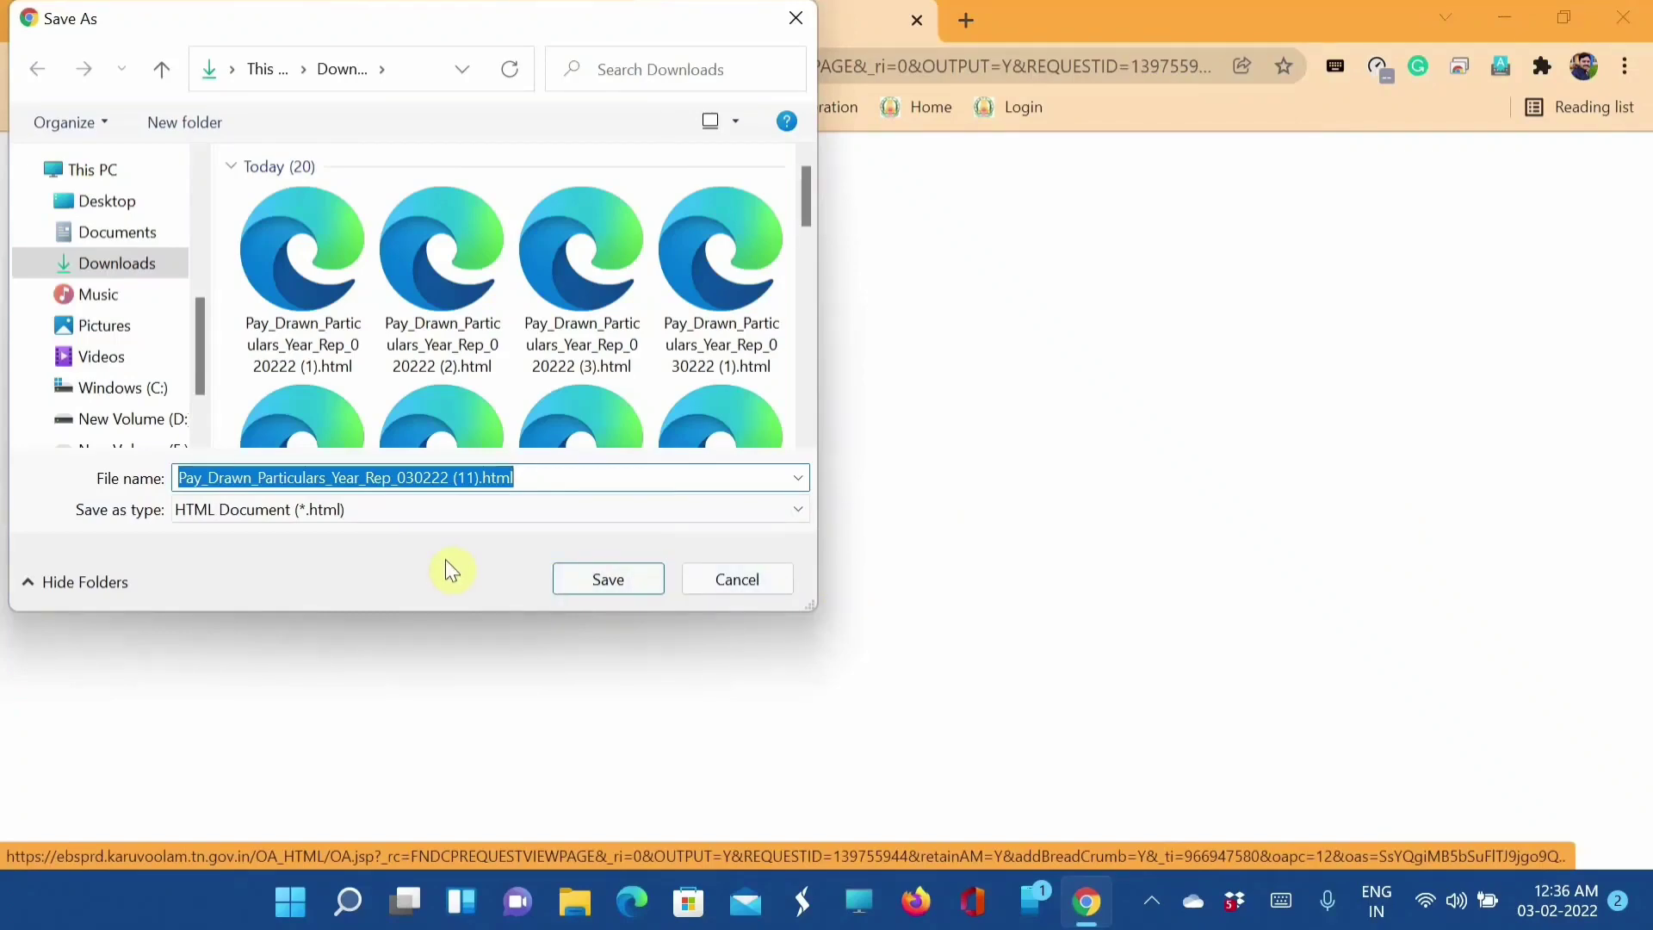
{"action": "left_click", "coordinate": [611, 582]}
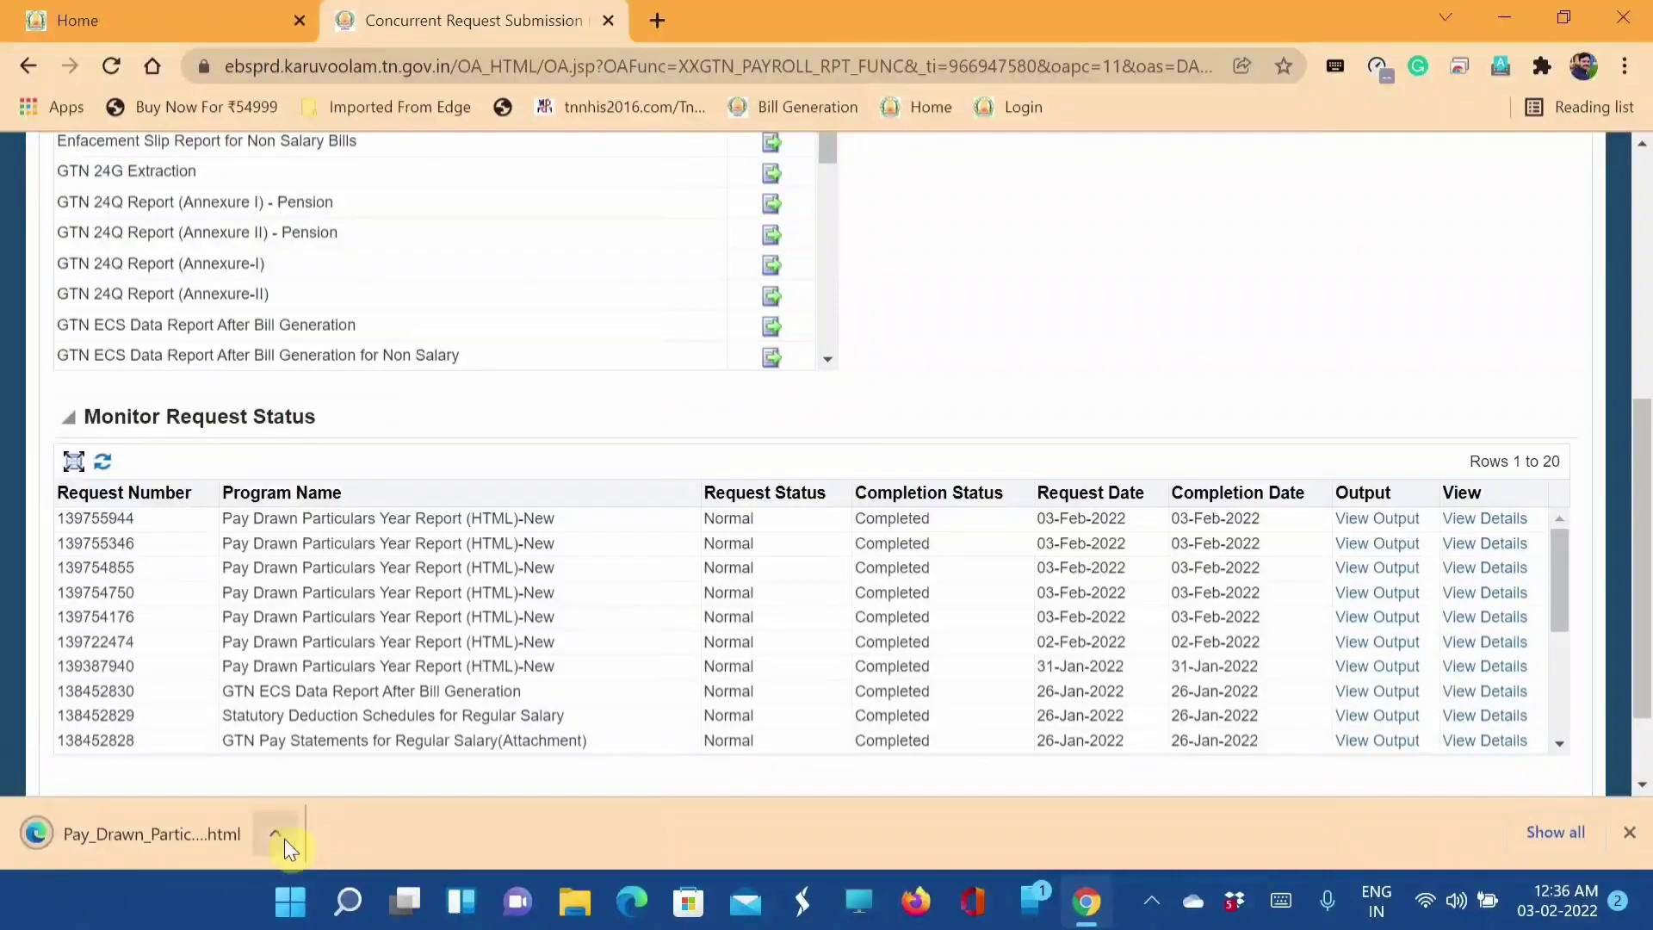
Step: Open the downloaded HTML report and examine its salary dues, deductions and loan payments for 2021-2022
{"action": "left_click", "coordinate": [277, 835]}
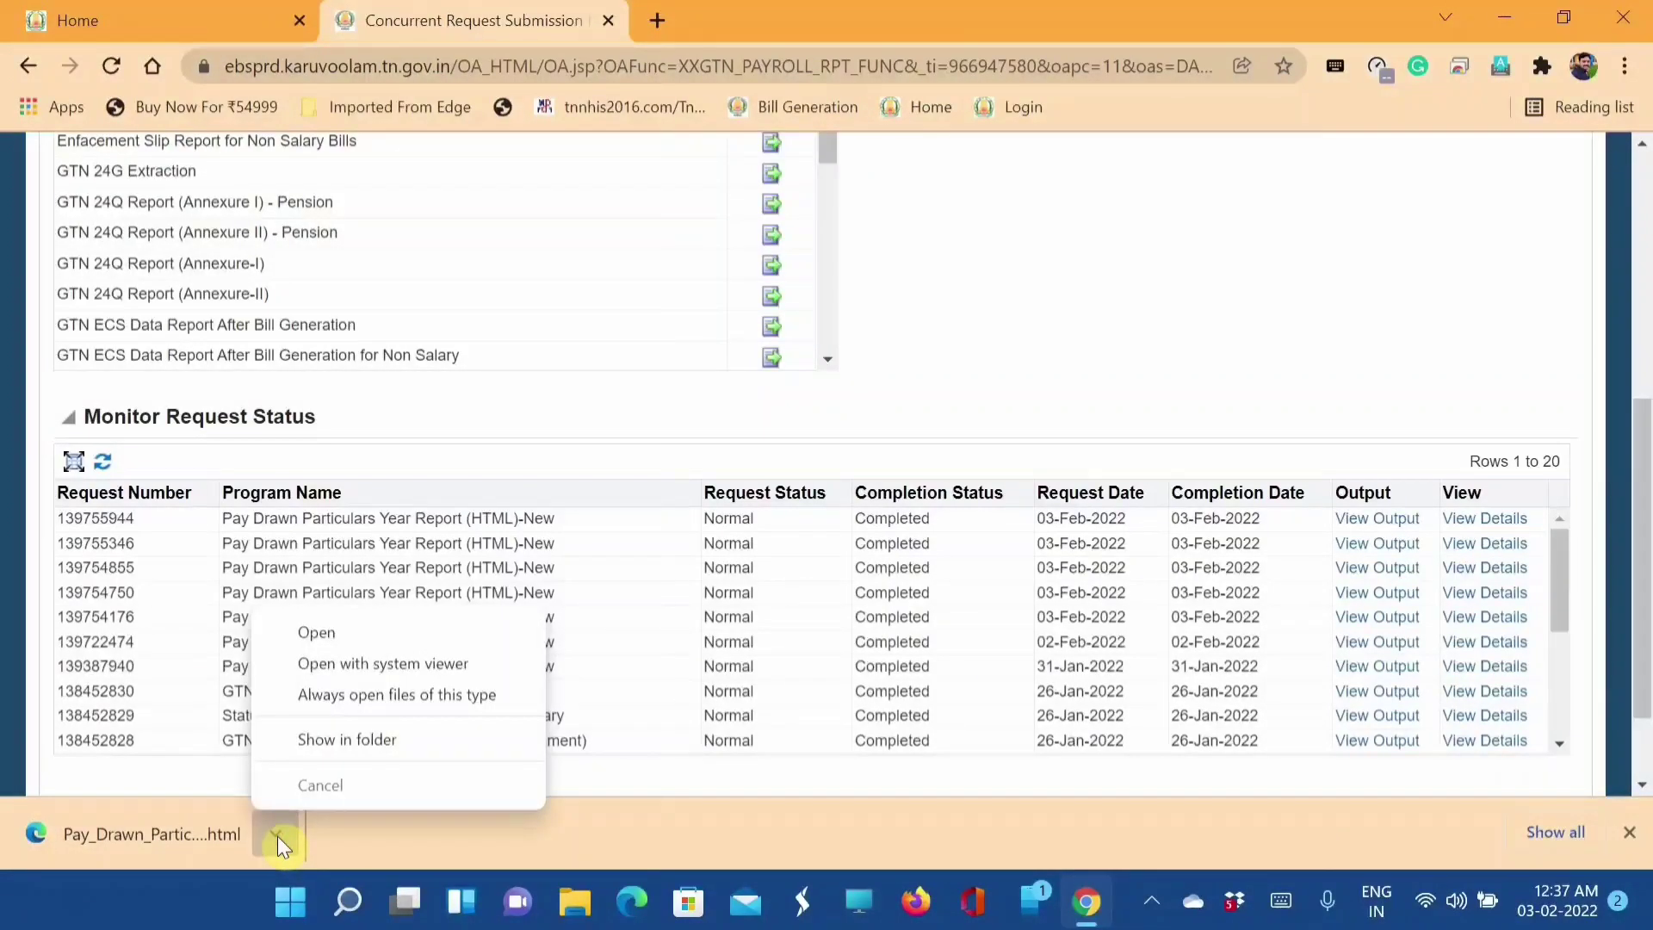
{"action": "left_click", "coordinate": [325, 631]}
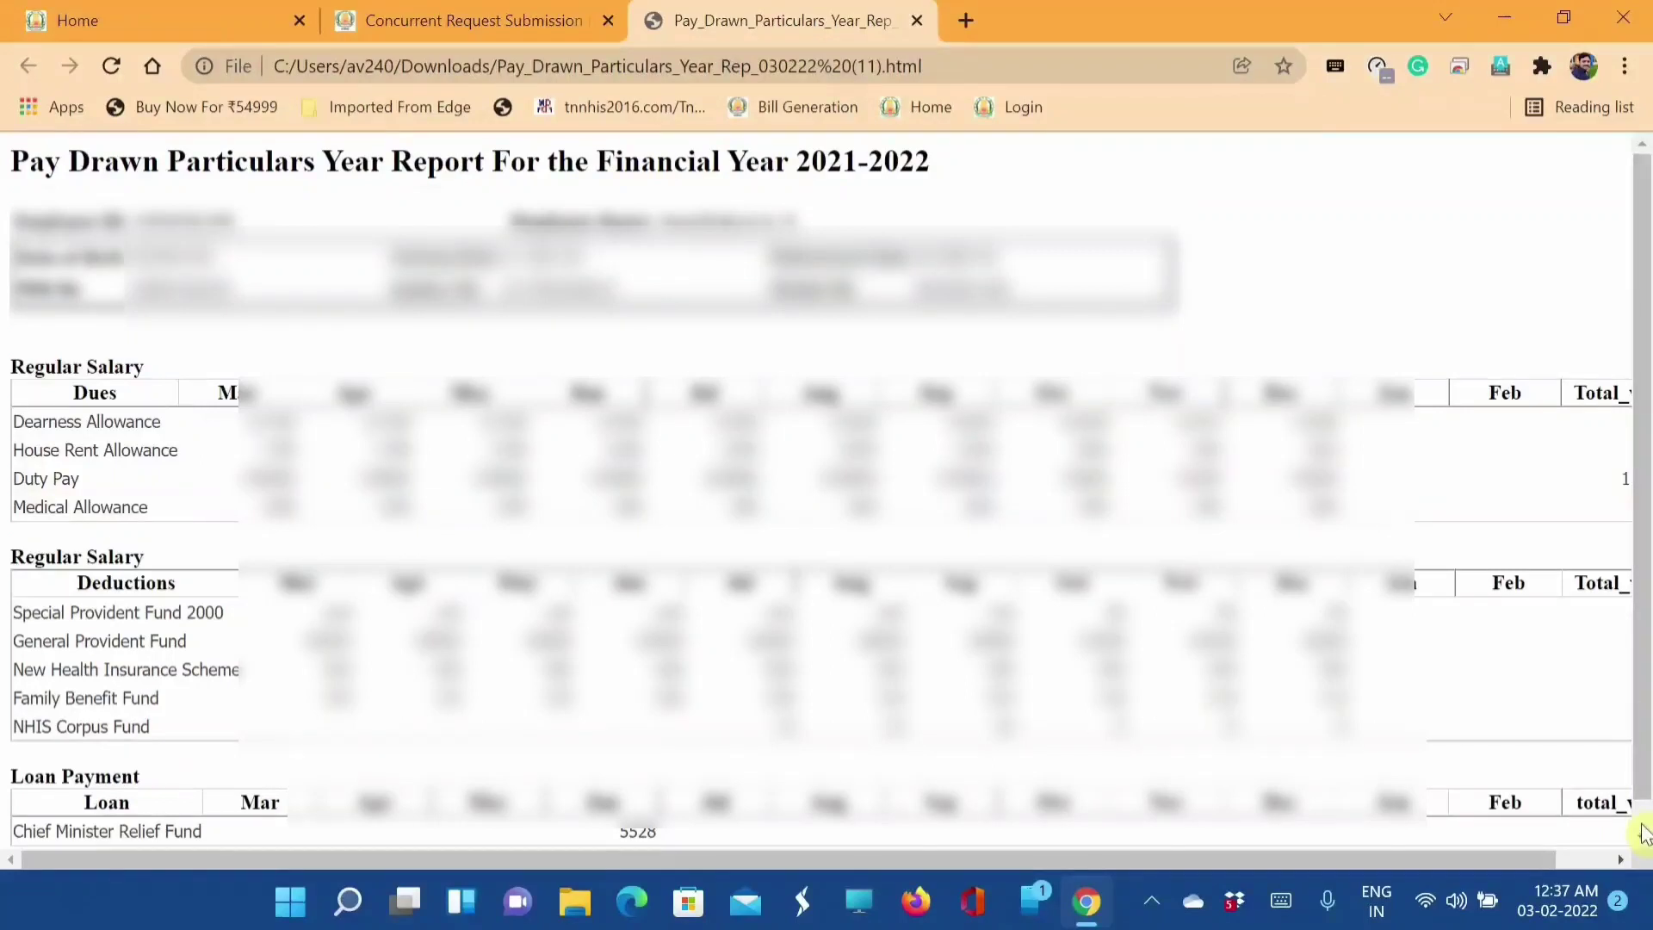
{"action": "left_click", "coordinate": [1643, 833]}
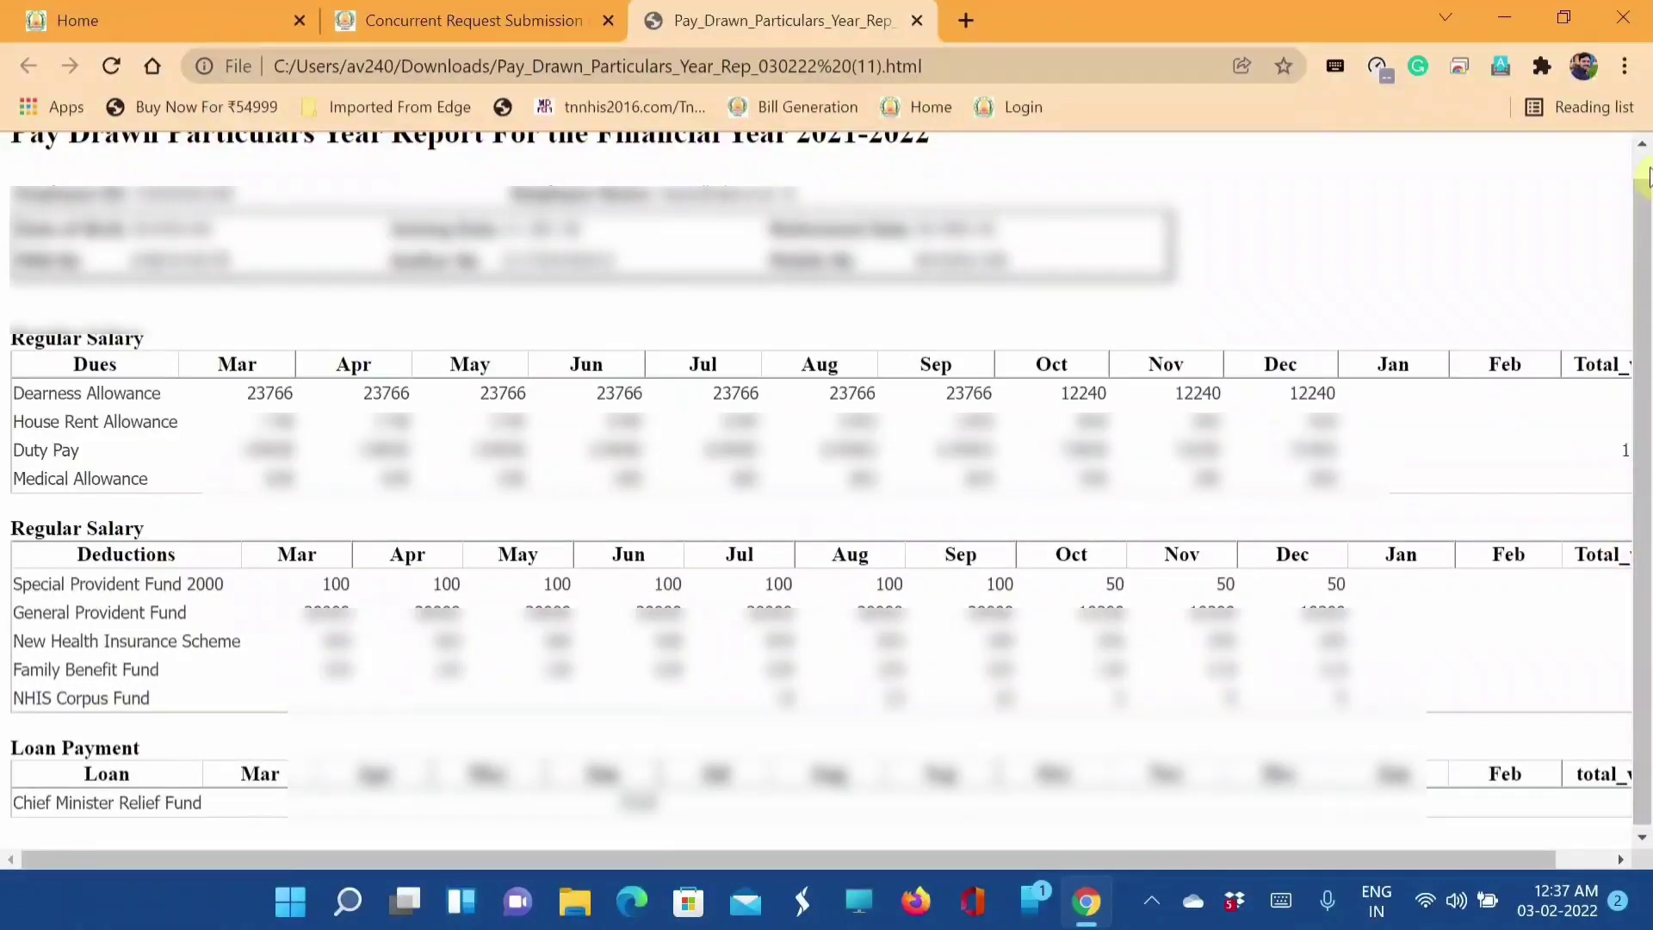
{"action": "left_click_drag", "start_coordinate": [1646, 175], "coordinate": [1646, 168]}
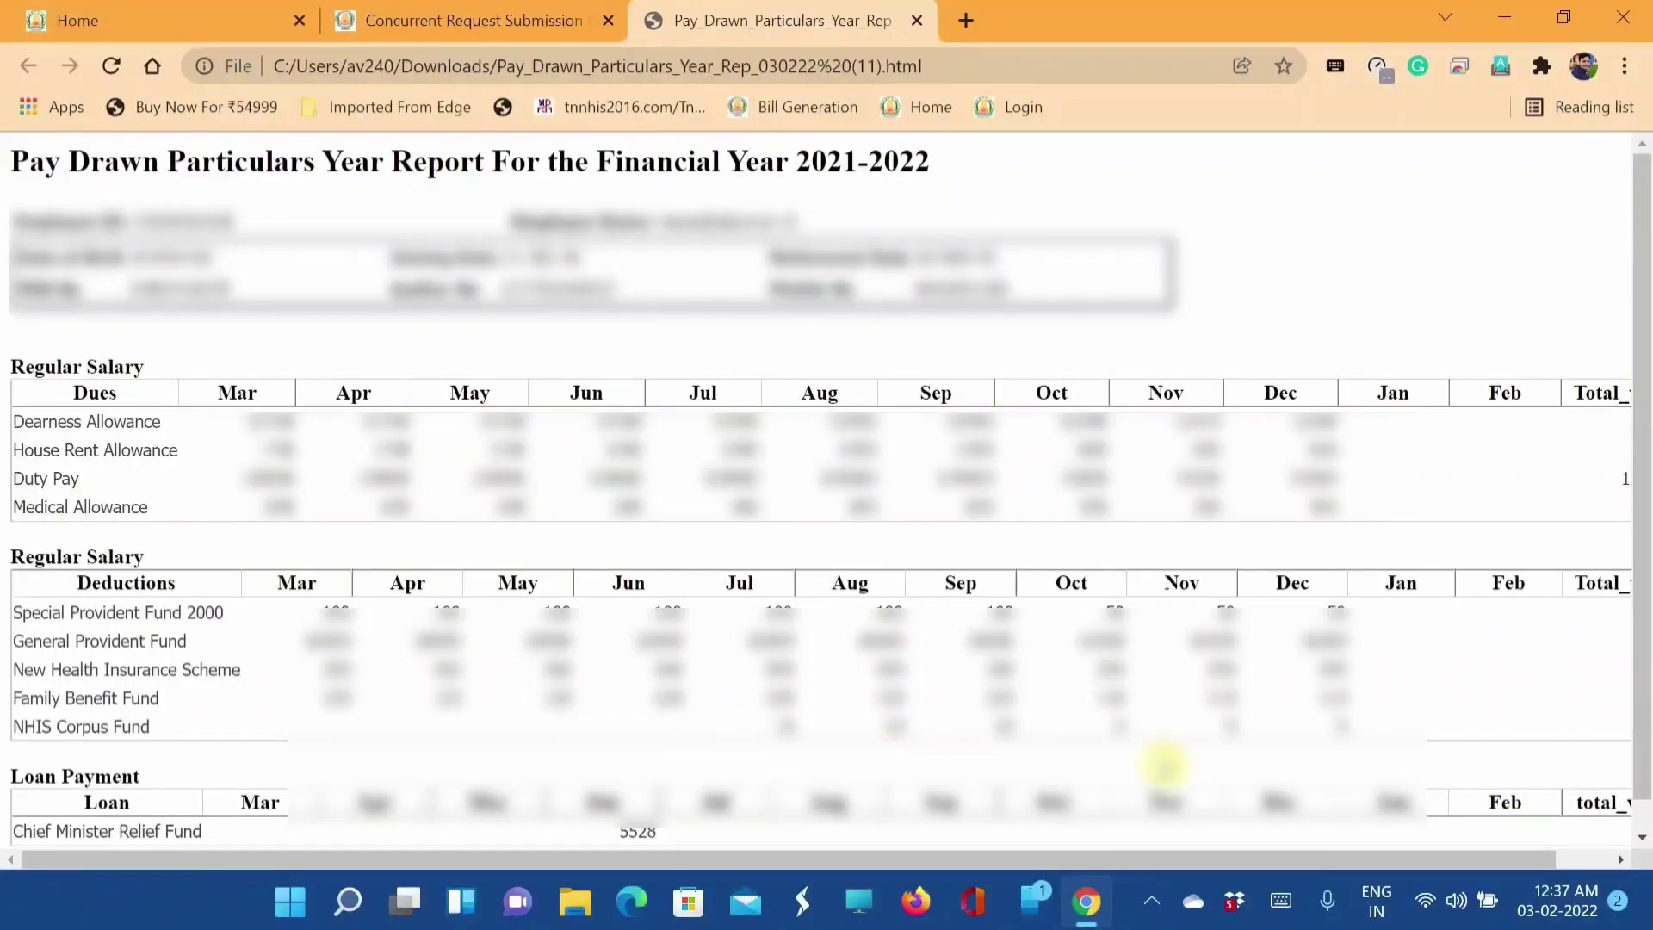
{"action": "left_click", "coordinate": [1642, 836]}
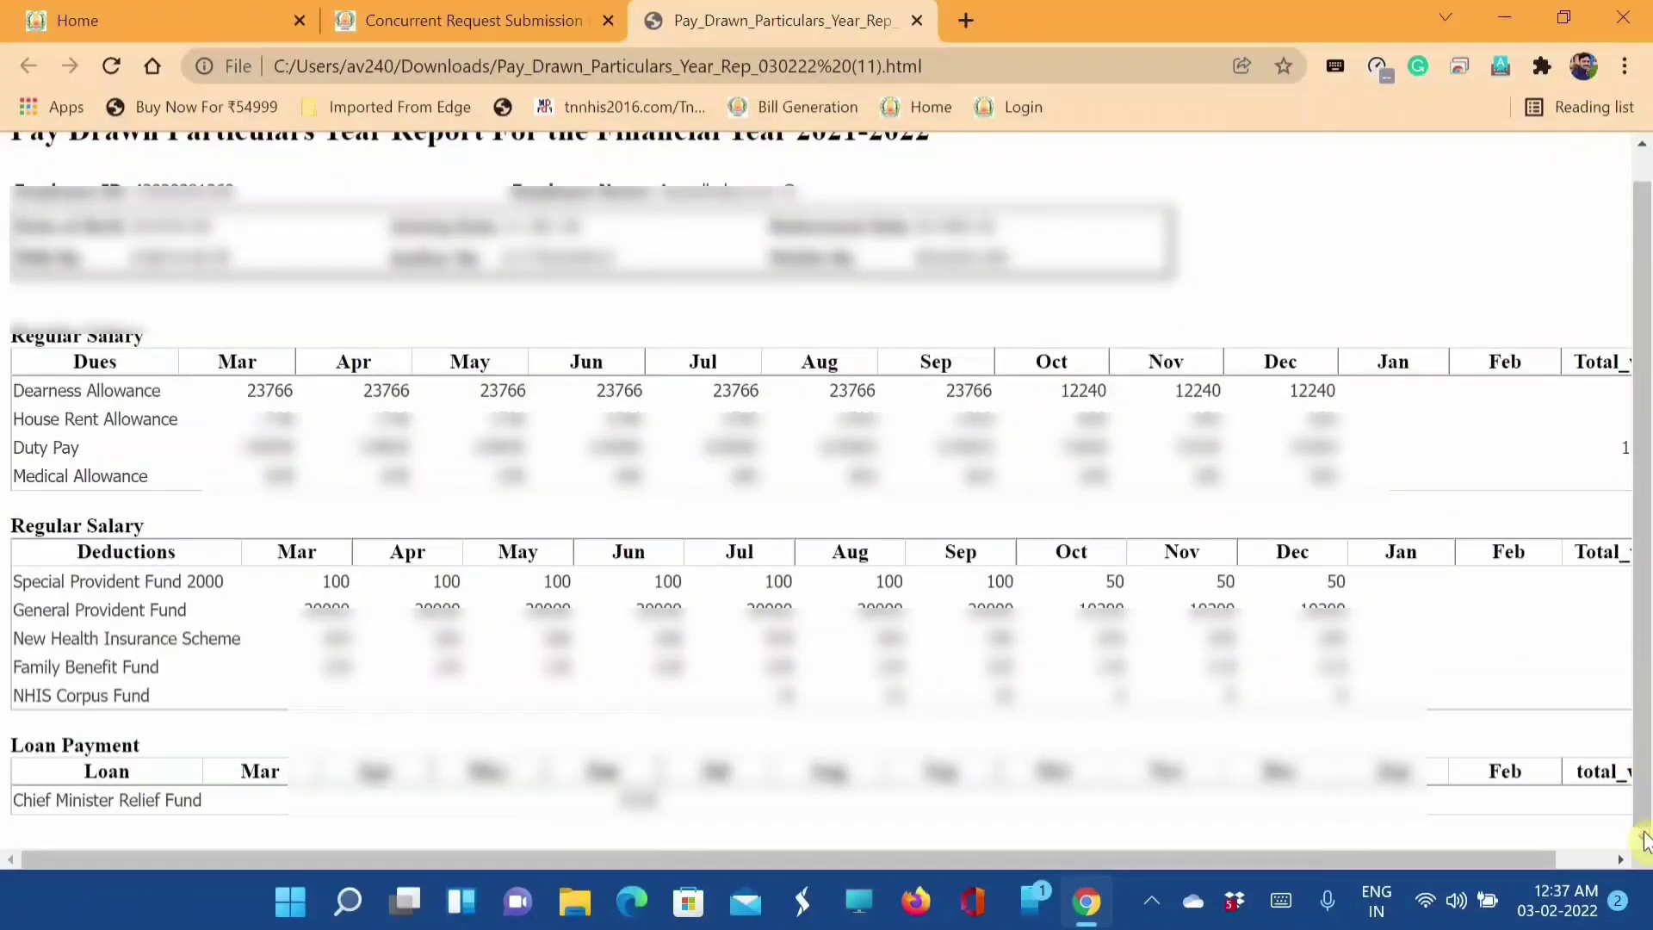
{"action": "left_click", "coordinate": [1642, 144]}
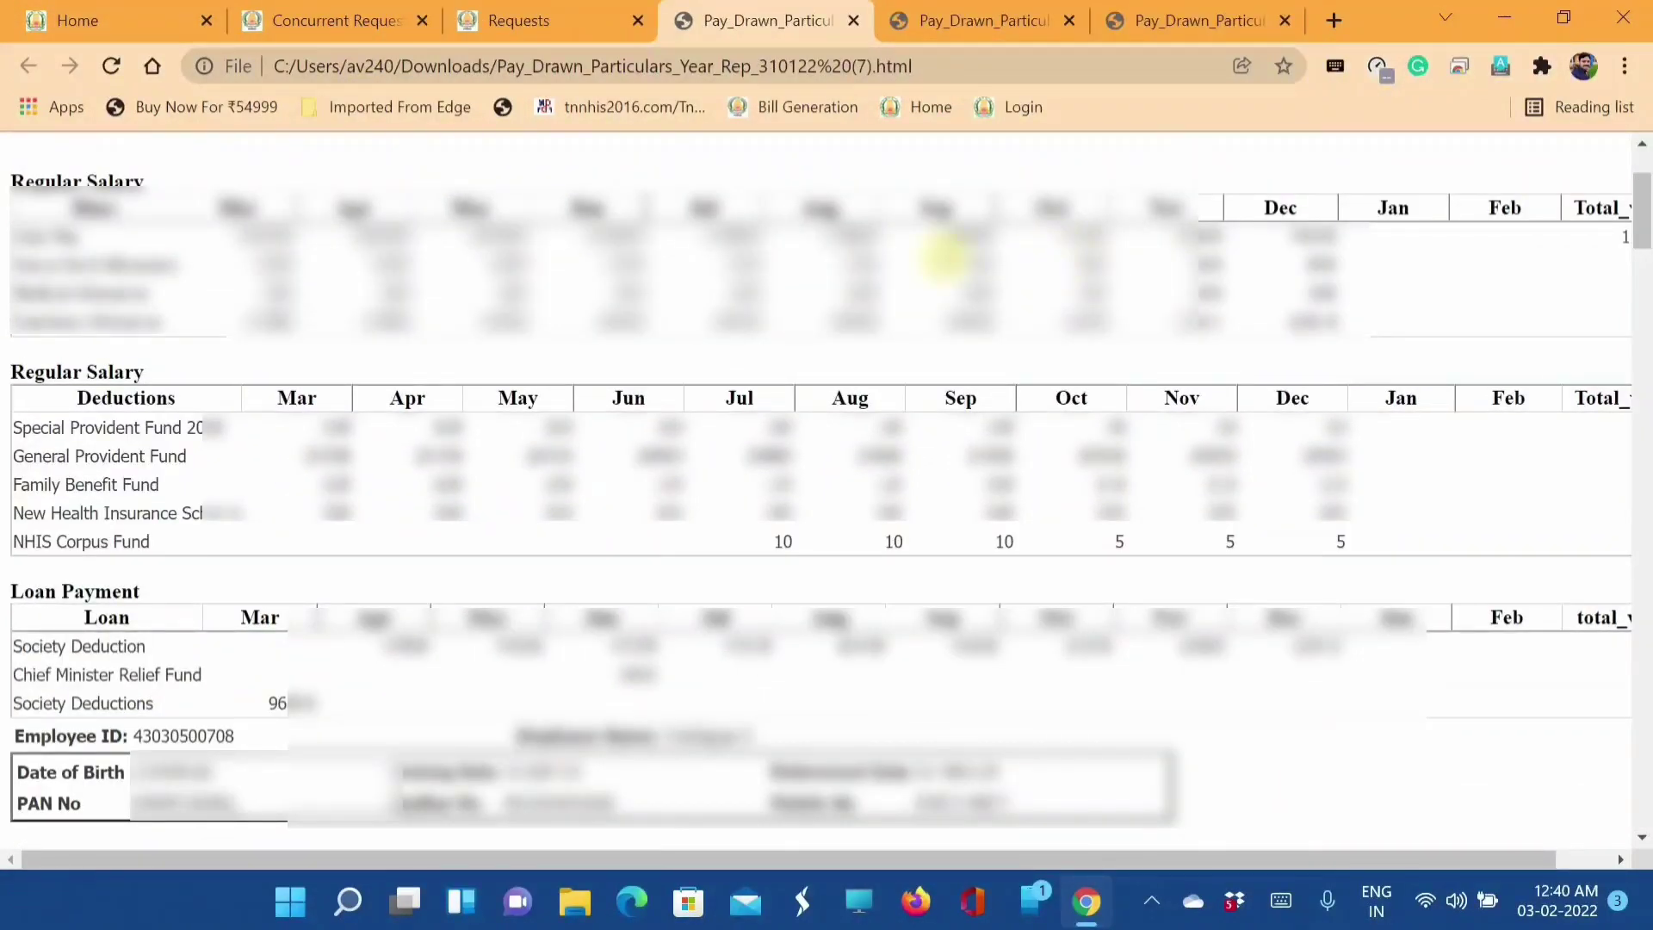
Step: Search Google in a new tab for "online html to pdf converter" and open Sejda's HTML to PDF page
{"action": "left_click", "coordinate": [1335, 23]}
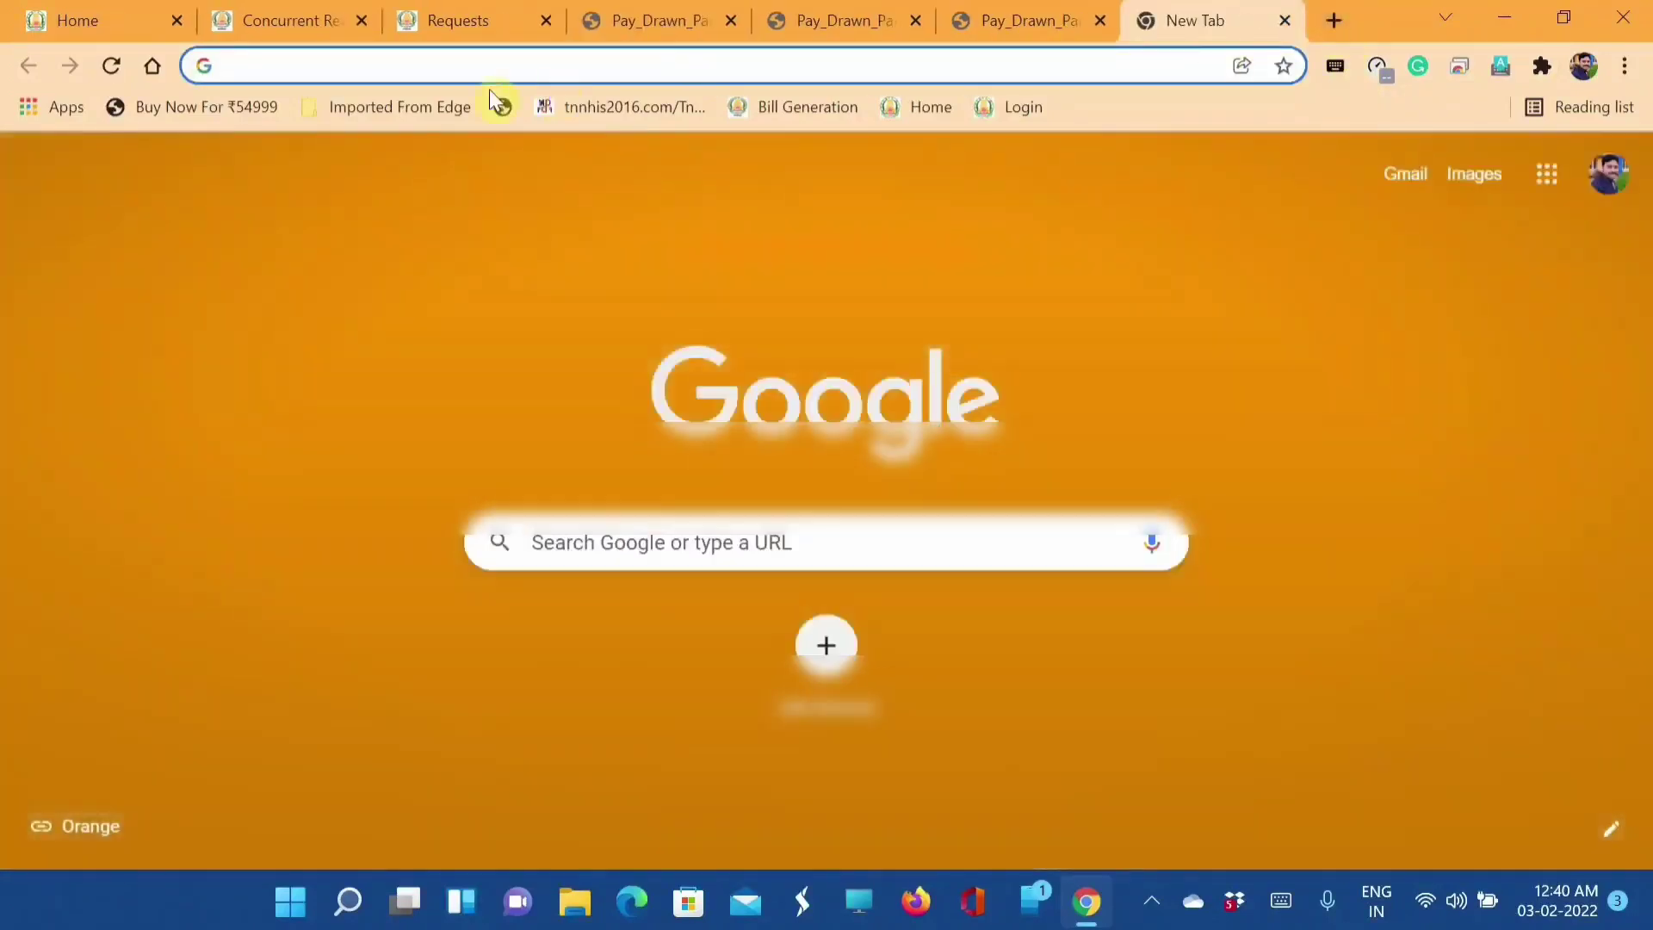
{"action": "left_click", "coordinate": [293, 62]}
{"action": "left_click", "coordinate": [350, 165]}
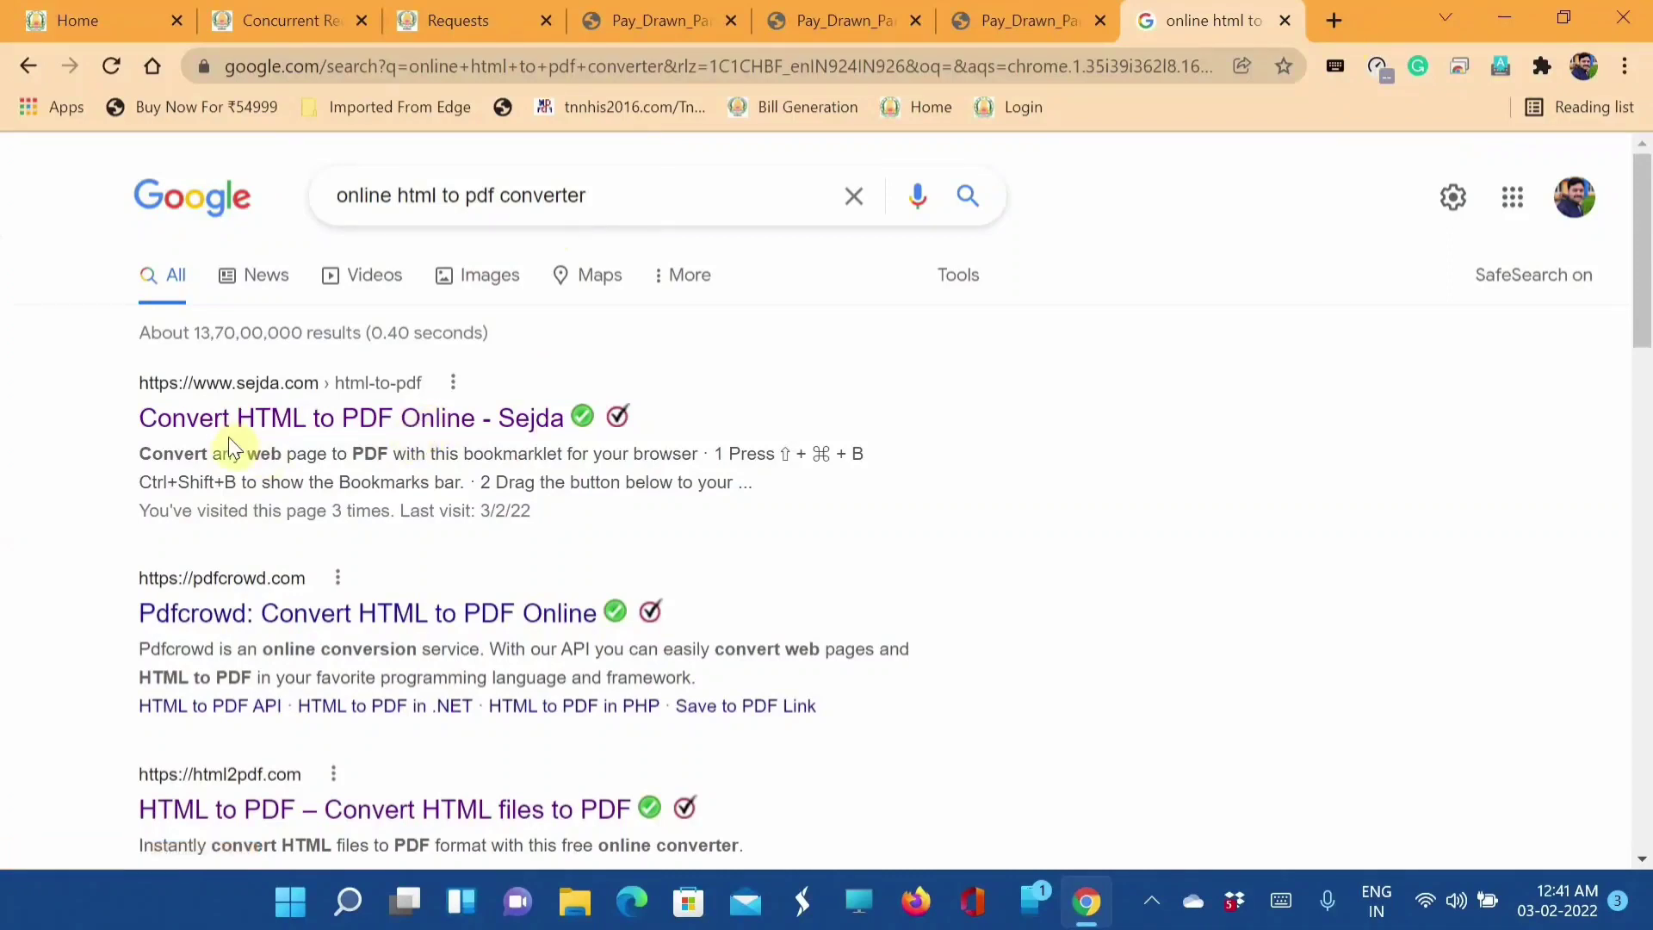
{"action": "left_click", "coordinate": [426, 433]}
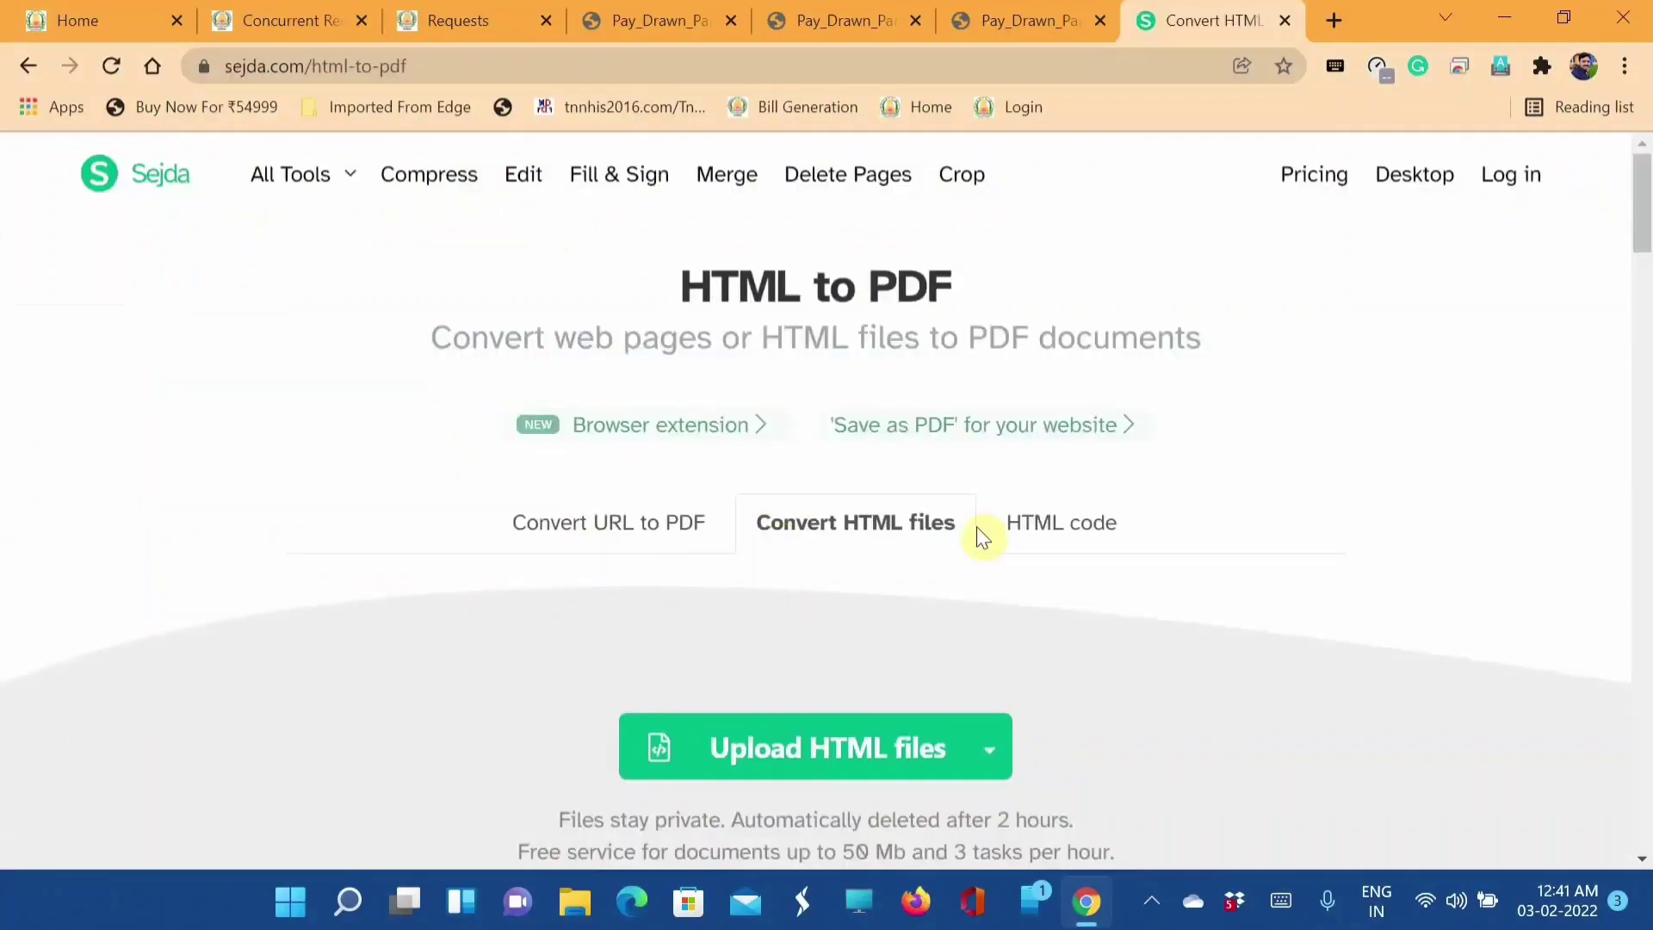
Step: Upload Pay_Drawn_Particulars_Year_Rep_310122 (1).html from the Desktop and convert it to PDF
{"action": "left_click", "coordinate": [916, 758]}
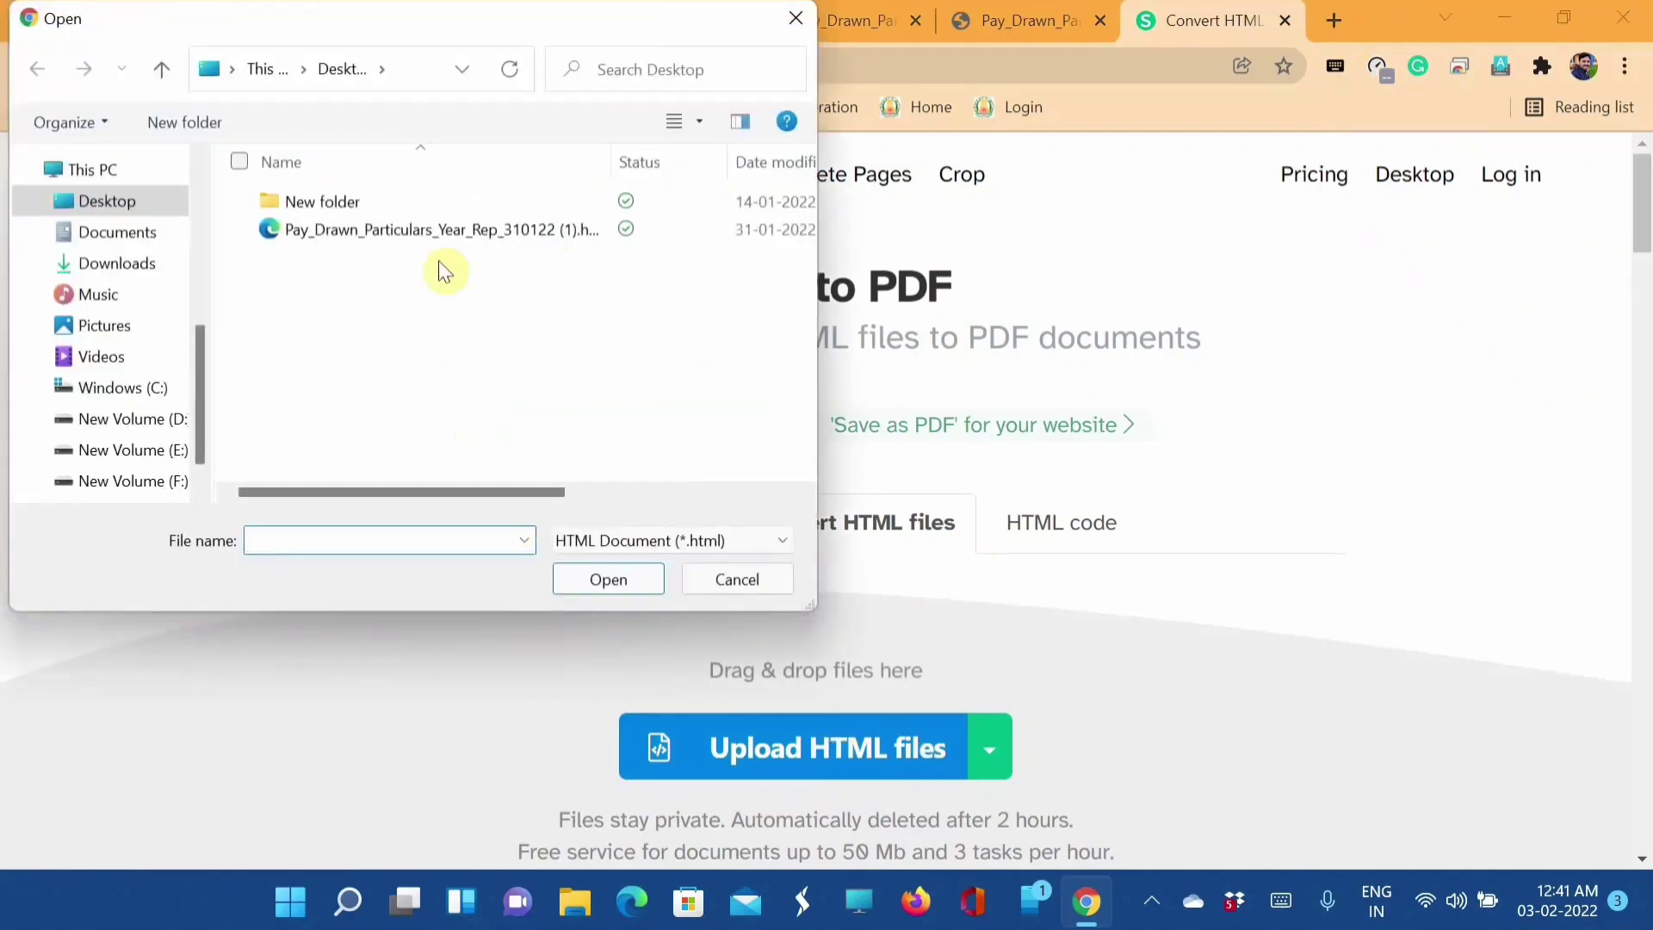
{"action": "double_click", "coordinate": [371, 232]}
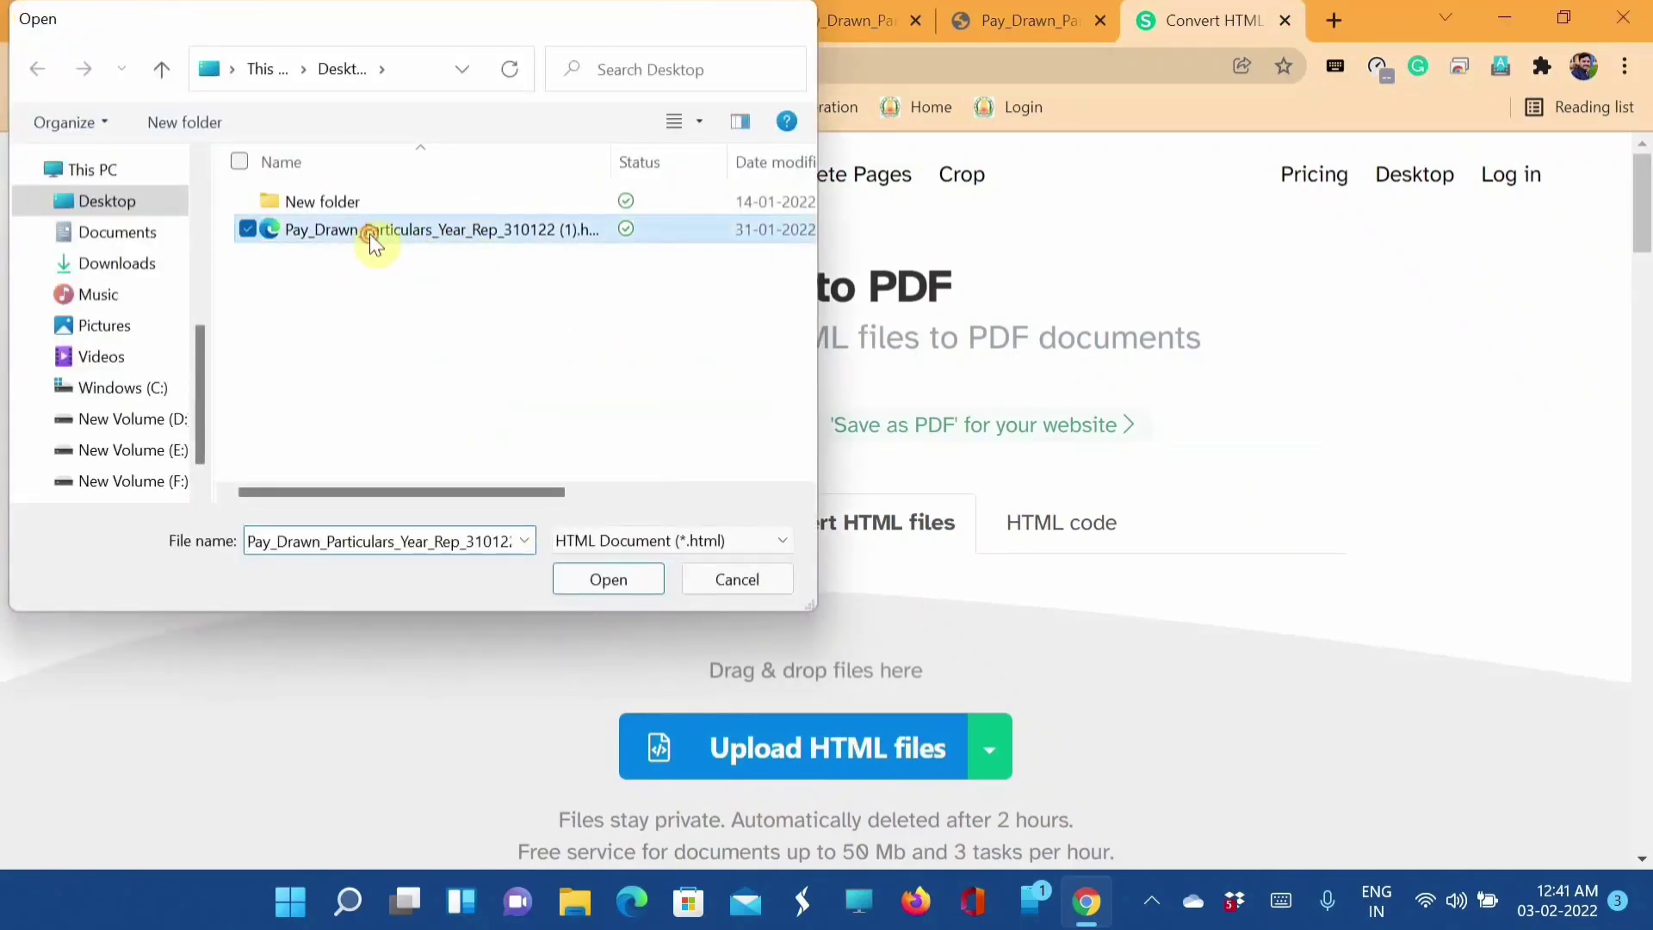
{"action": "left_click", "coordinate": [766, 639]}
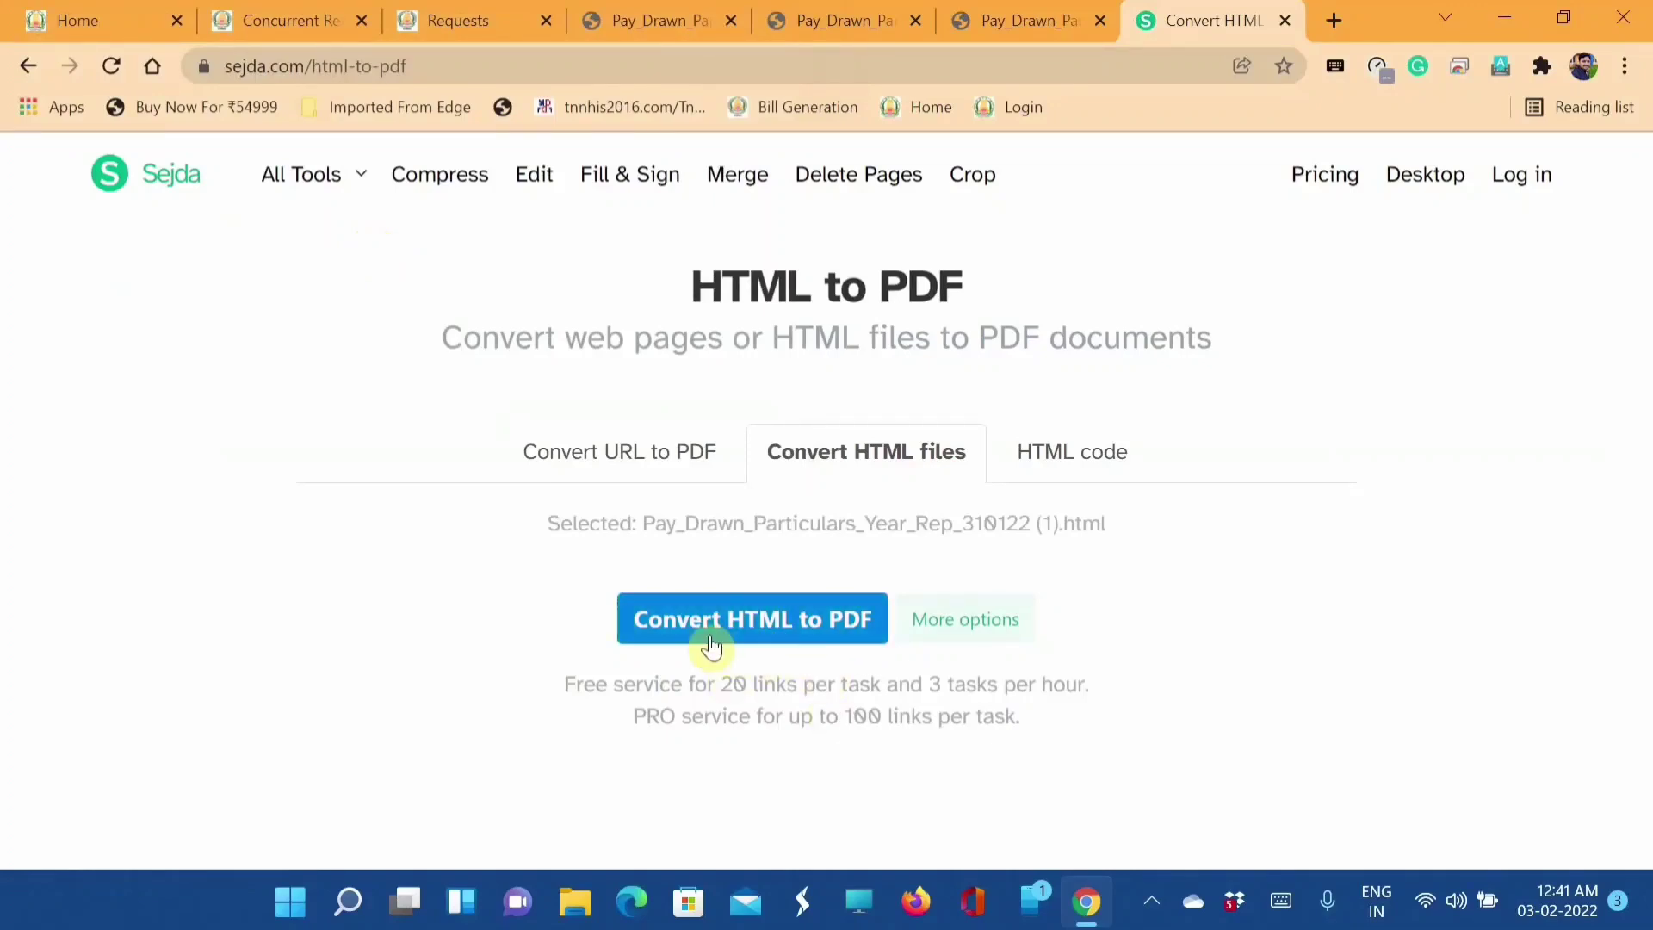
{"action": "left_click", "coordinate": [817, 619]}
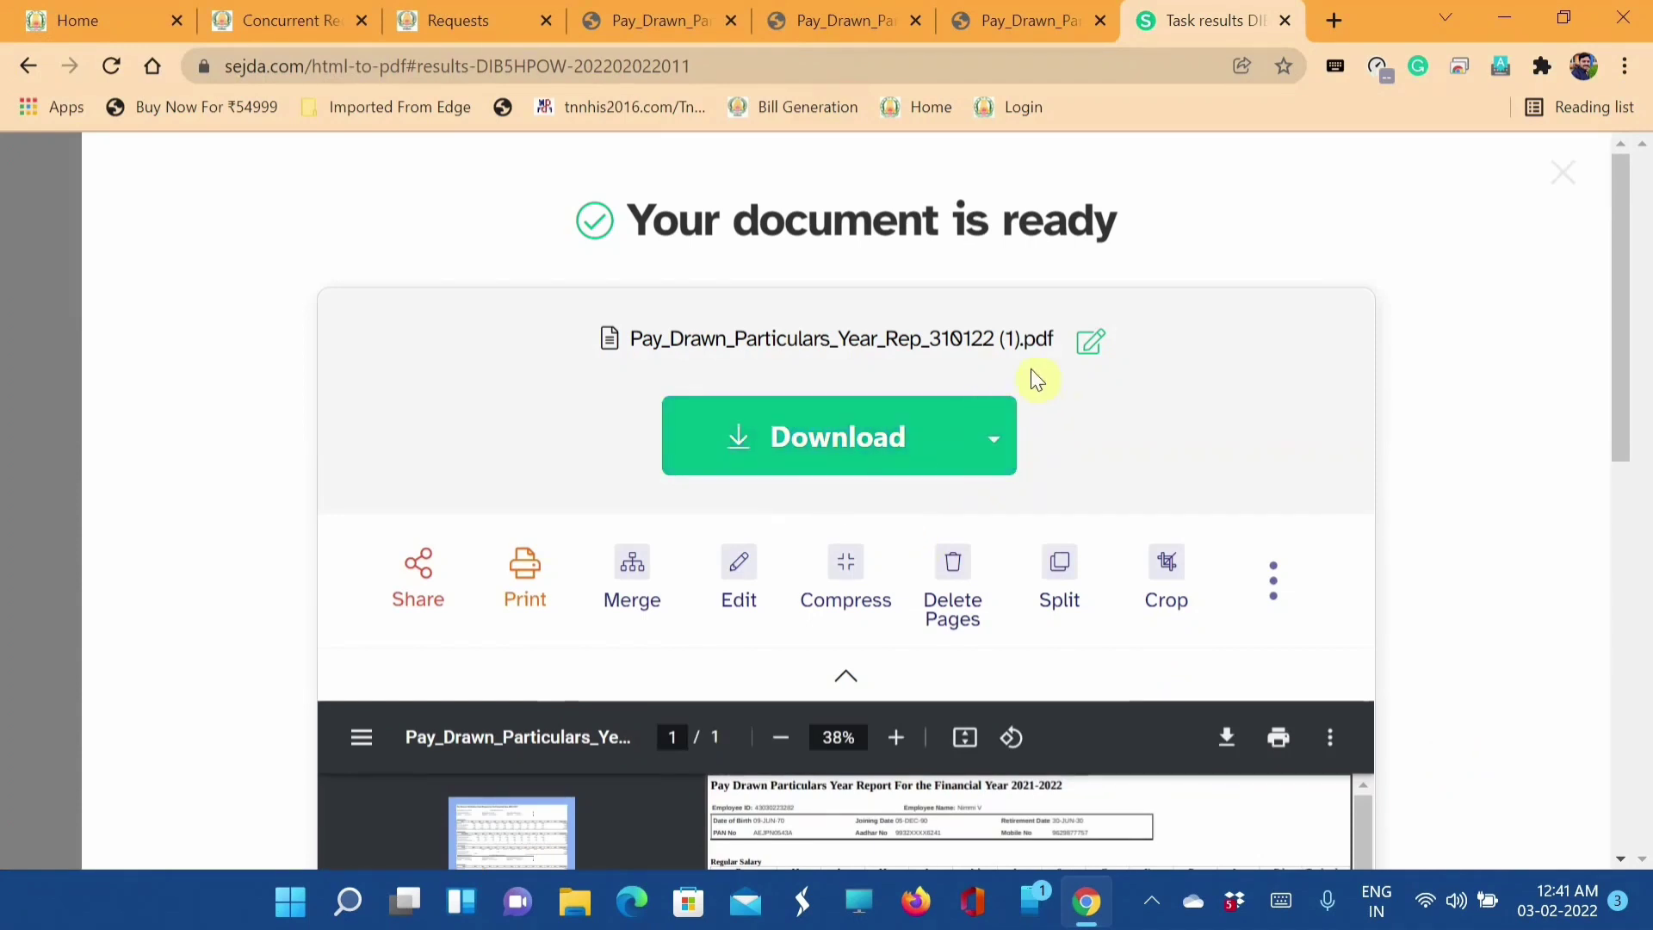
Step: Save the converted PDF in Downloads as Pay_Drawn_Particulars_Year_Rep_310122 (1) (1).pdf, and open it to review the salary, deduction and loan tables
{"action": "left_click", "coordinate": [851, 461]}
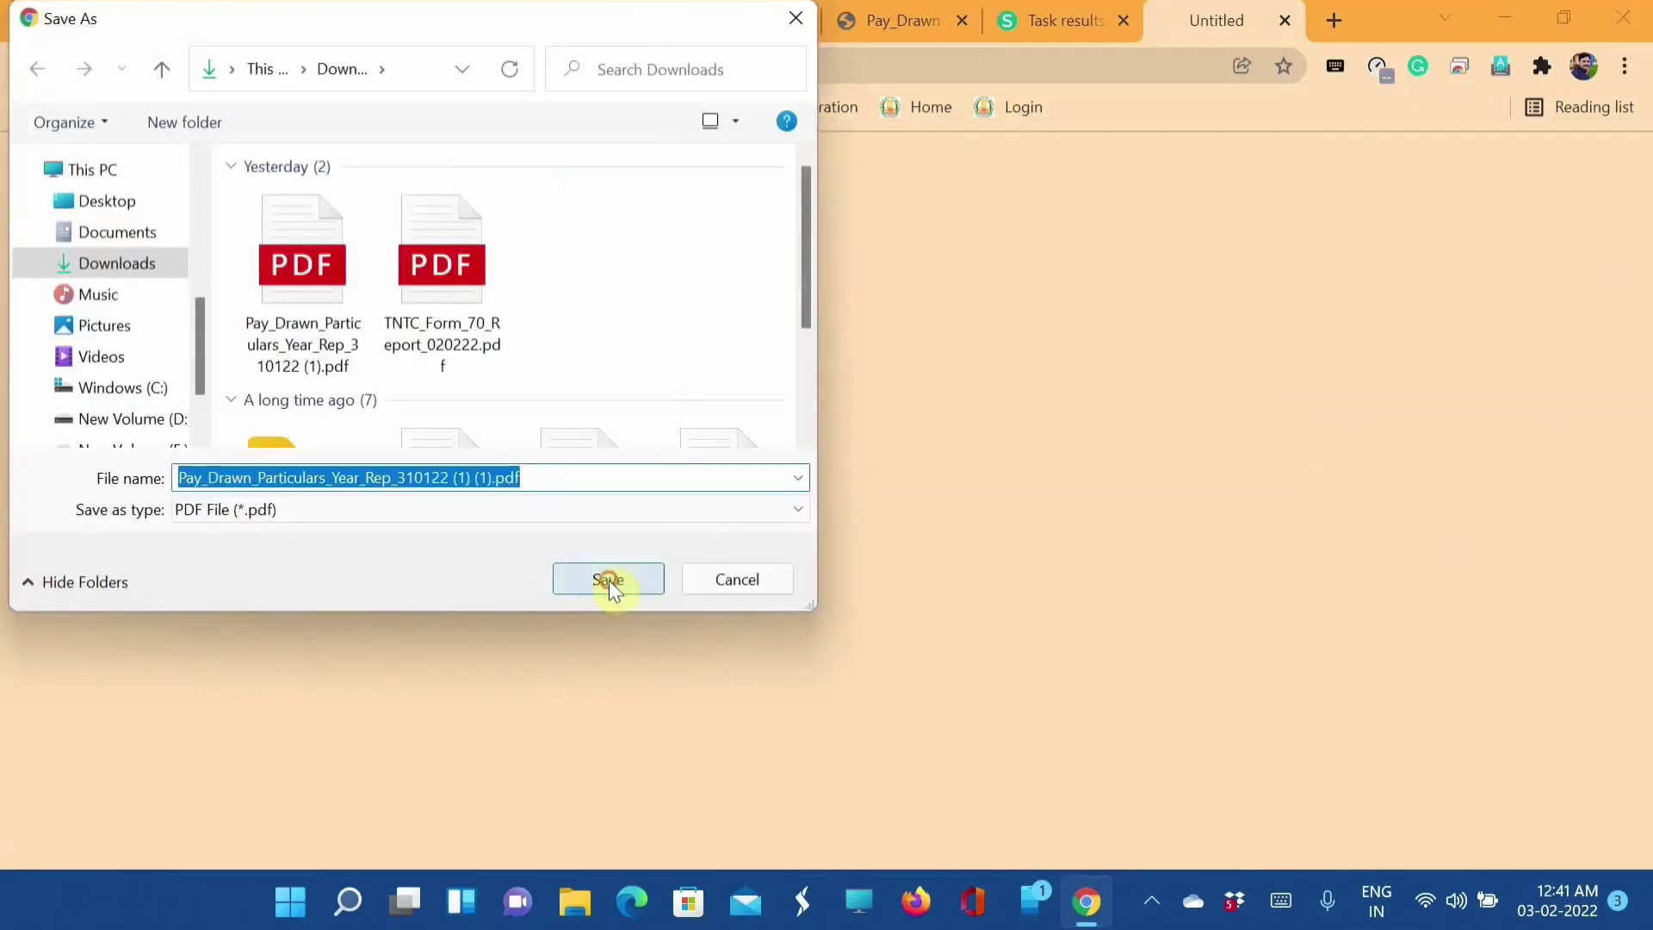
{"action": "left_click", "coordinate": [608, 580]}
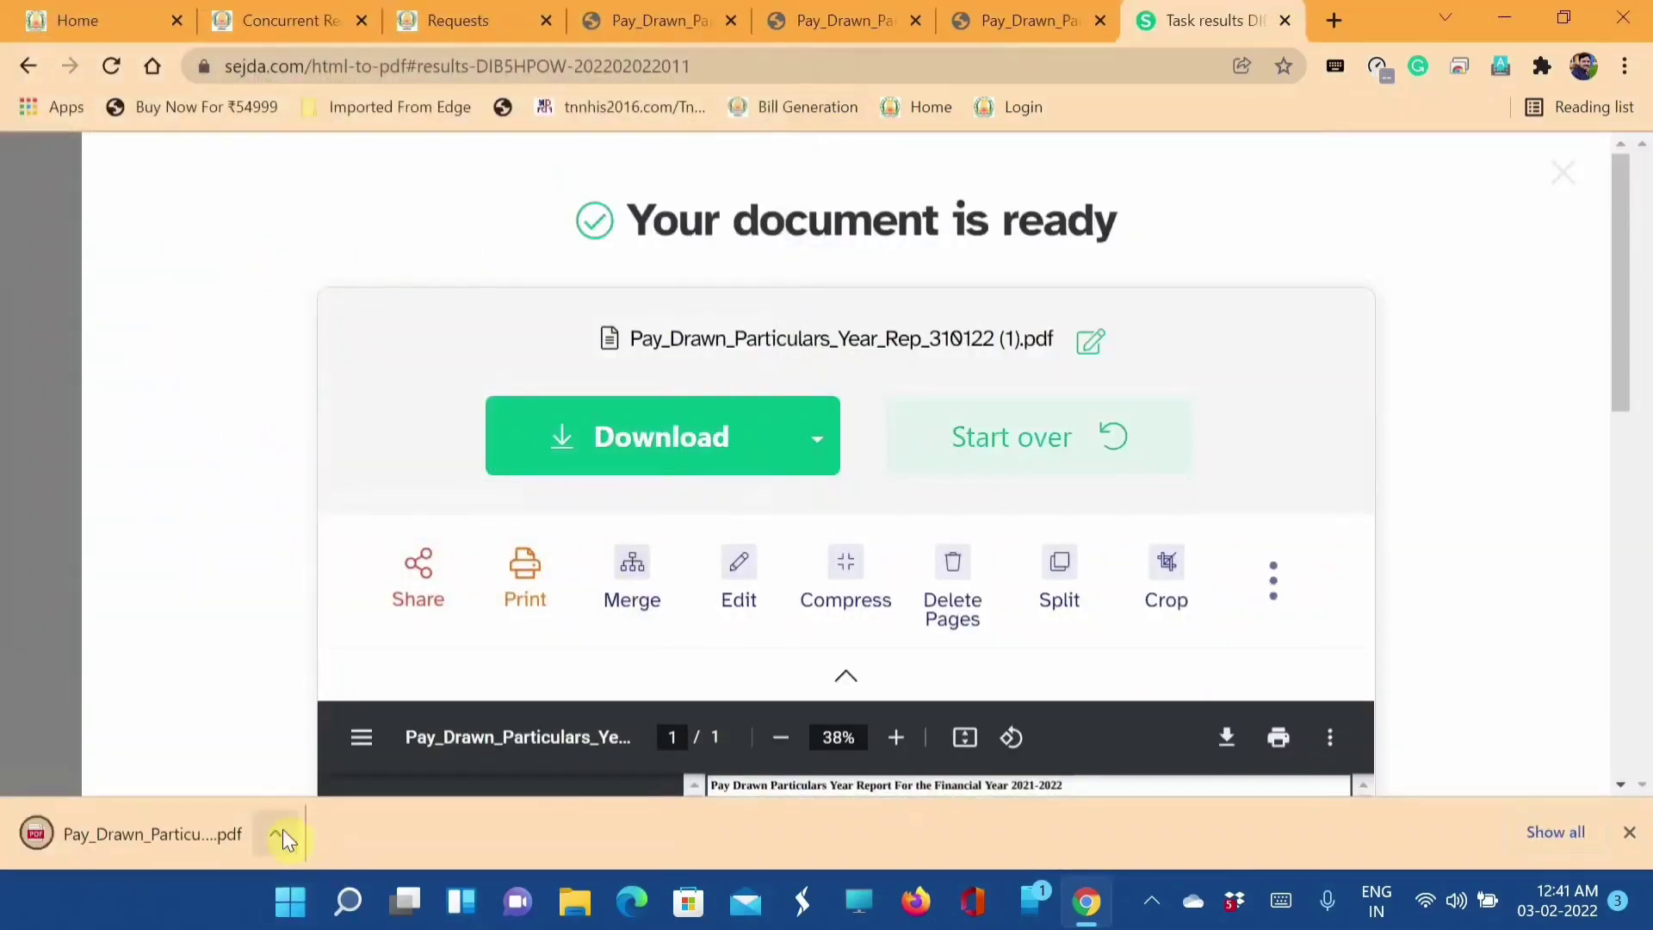
{"action": "left_click", "coordinate": [282, 829]}
{"action": "left_click", "coordinate": [336, 631]}
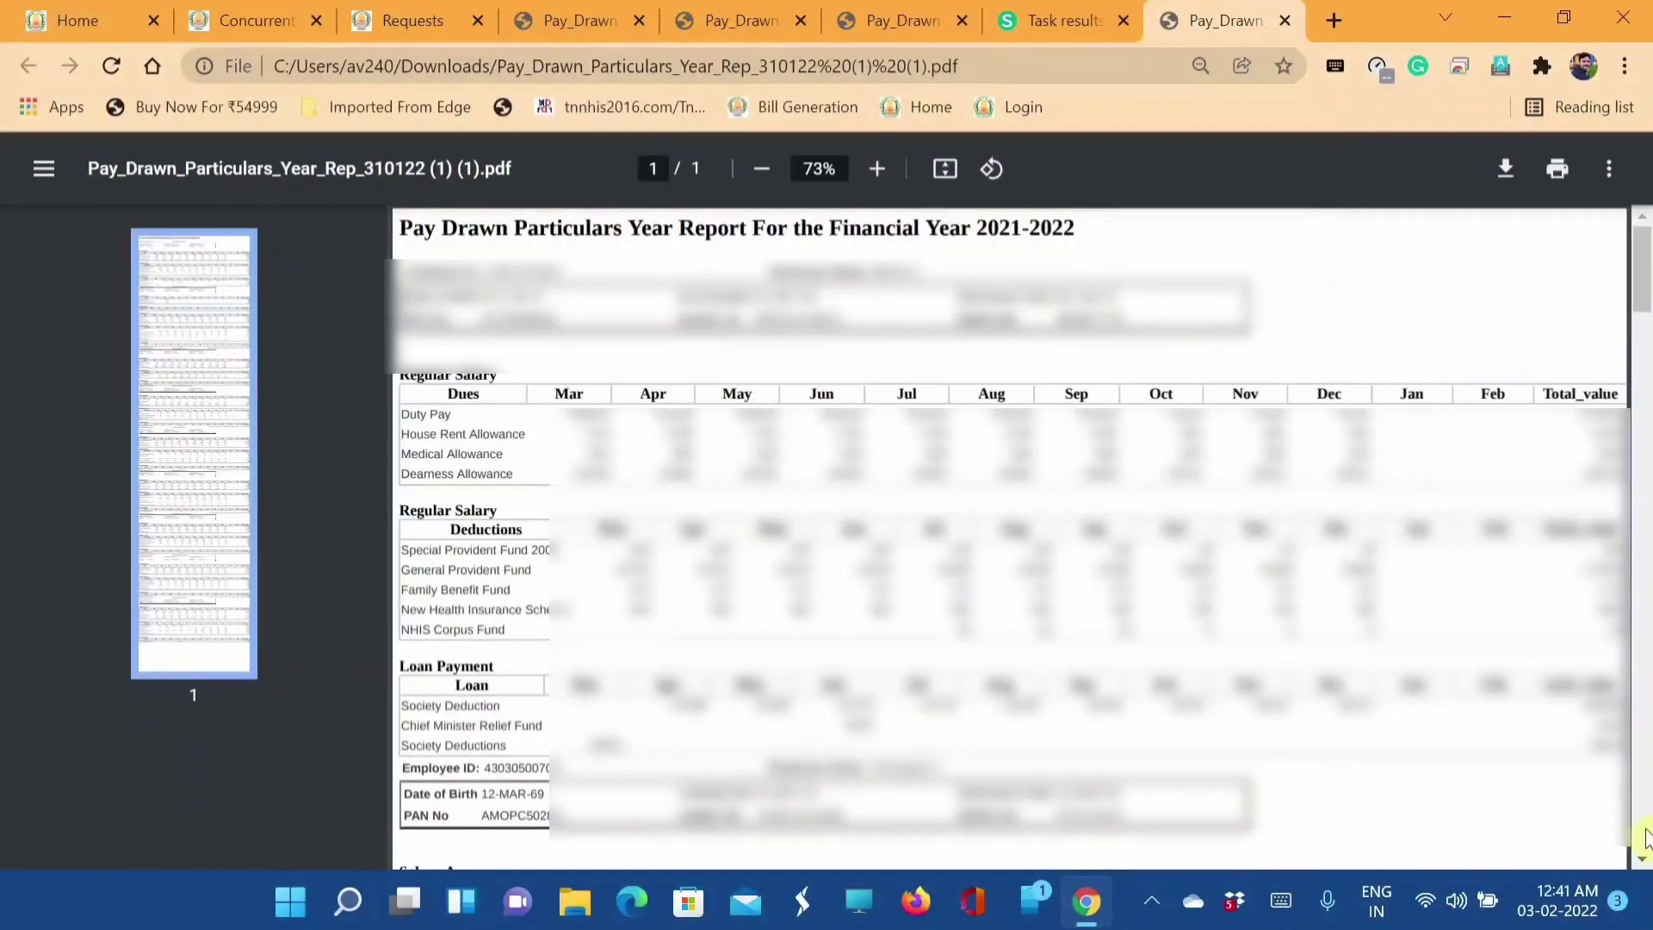
{"action": "left_click", "coordinate": [1643, 860]}
{"action": "left_click", "coordinate": [1642, 860]}
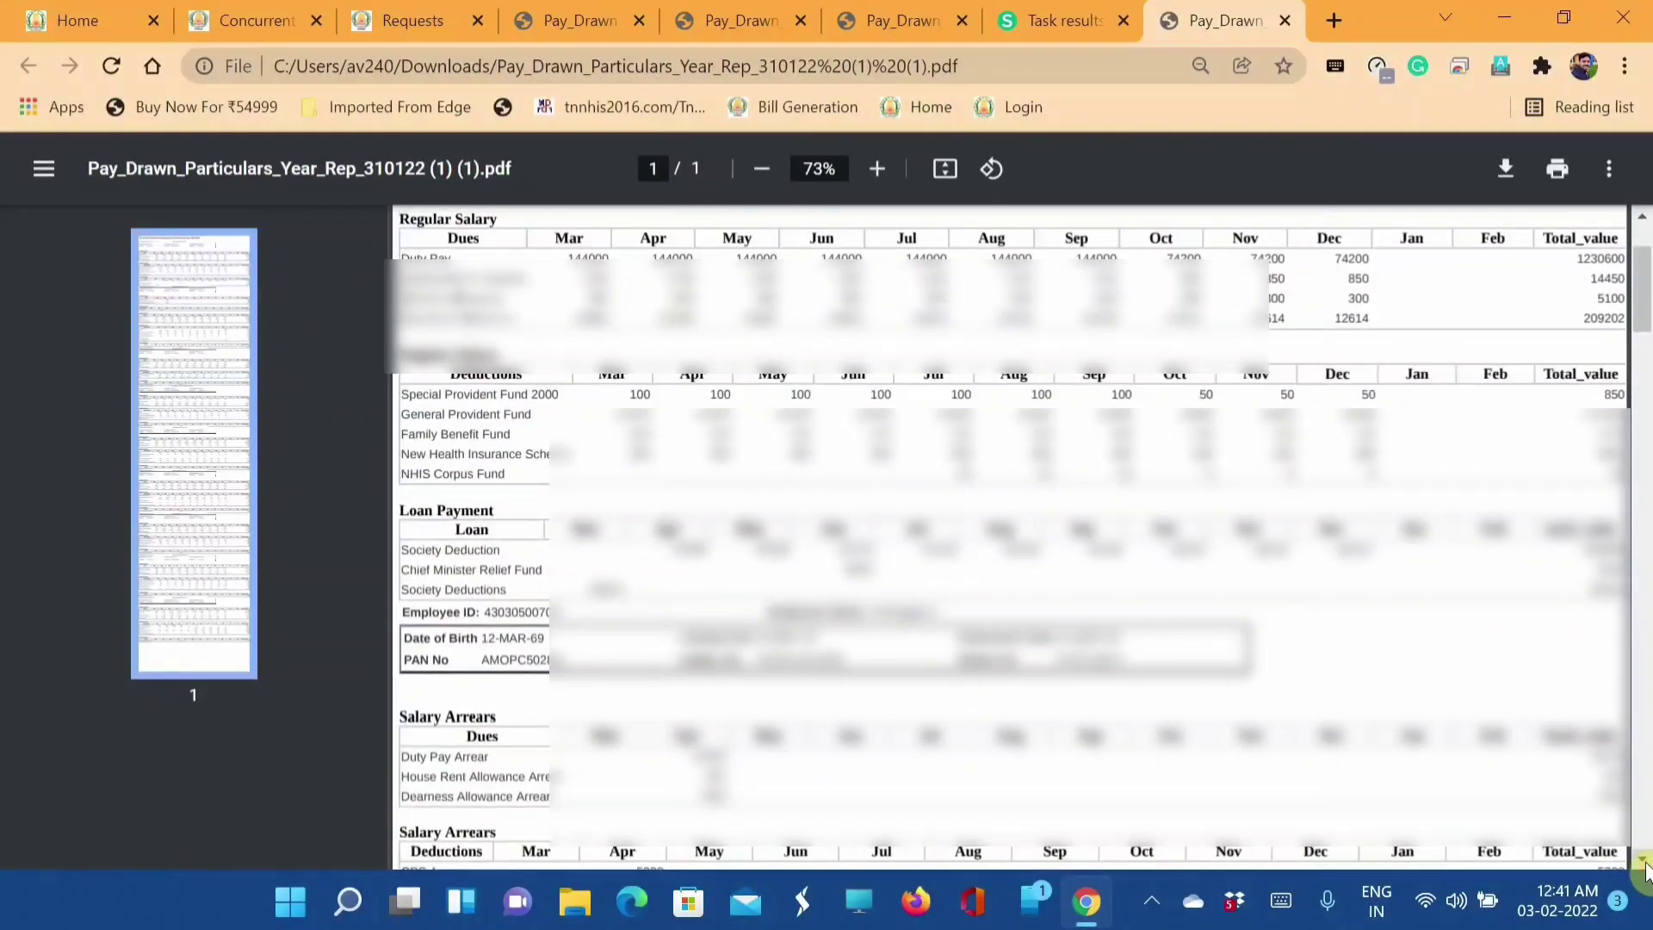